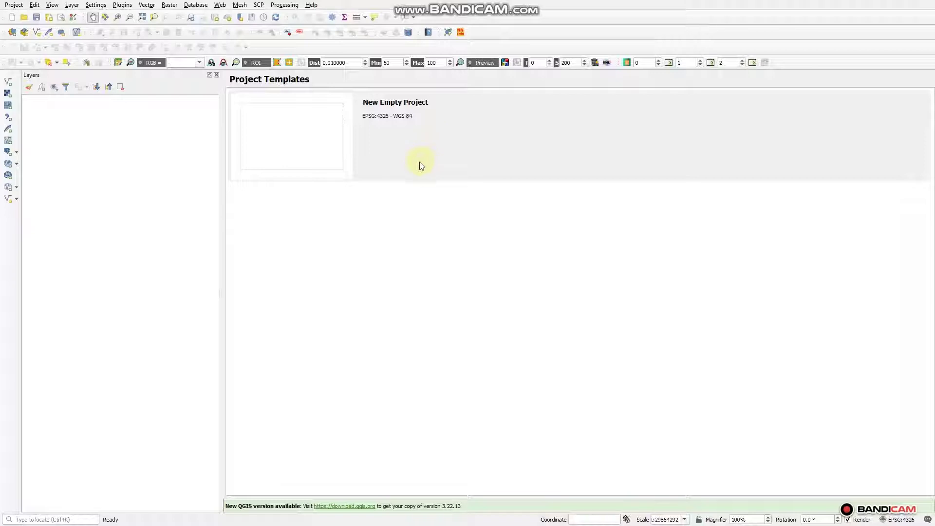
# Start a new empty project and add roads.shp from the roads folder as a vector layer.
pyautogui.doubleClick(395, 144)
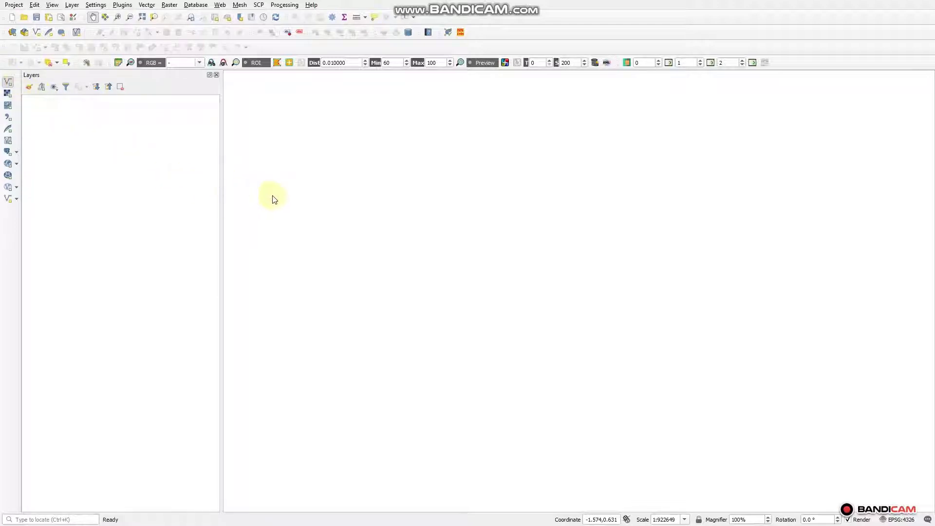
pyautogui.hotkey('ctrl', 'shift', 'v')
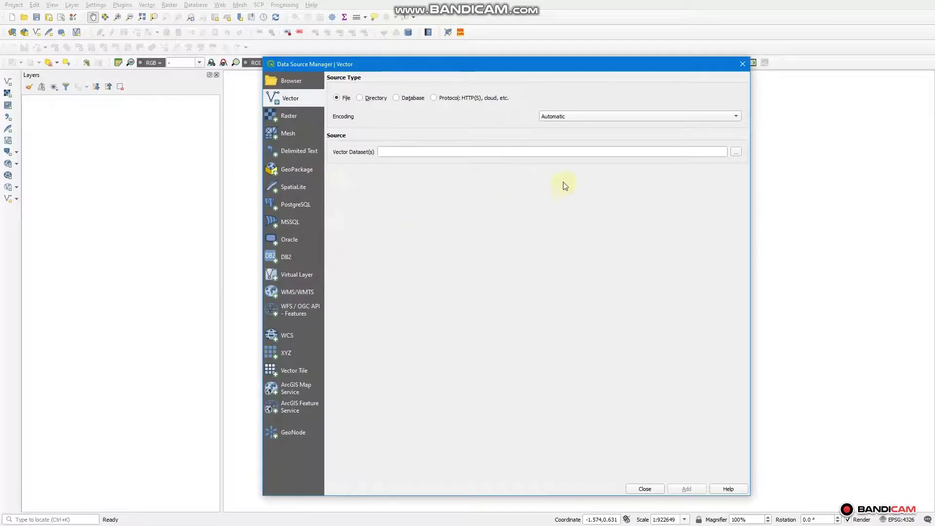
pyautogui.moveTo(589, 61); pyautogui.dragTo(565, 36)
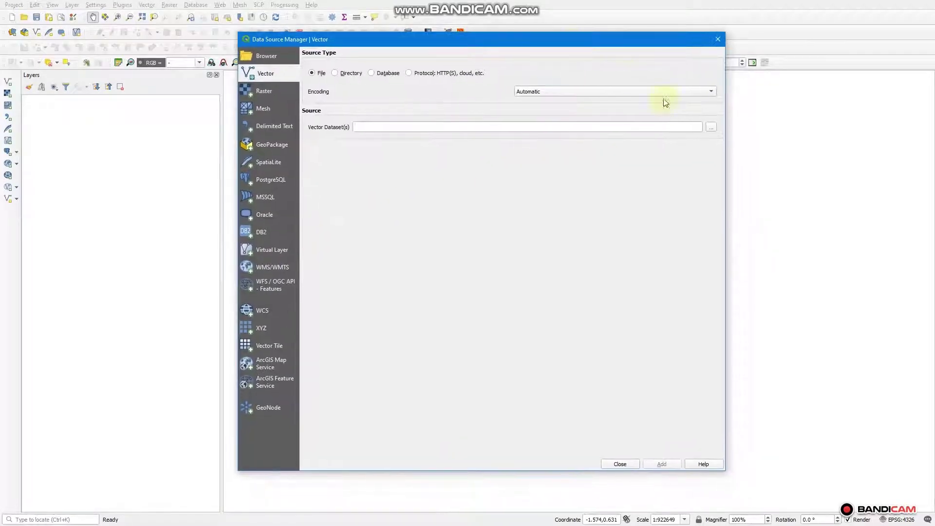
pyautogui.click(712, 127)
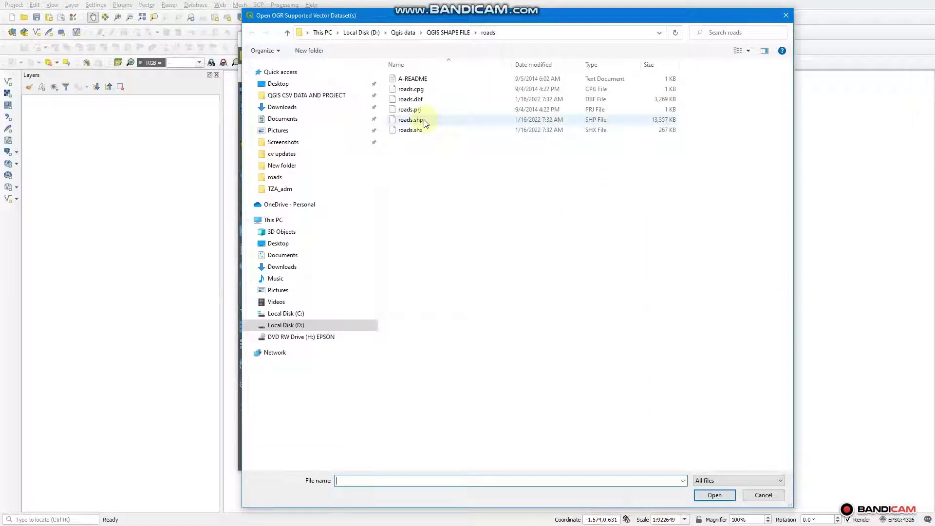
pyautogui.click(428, 119)
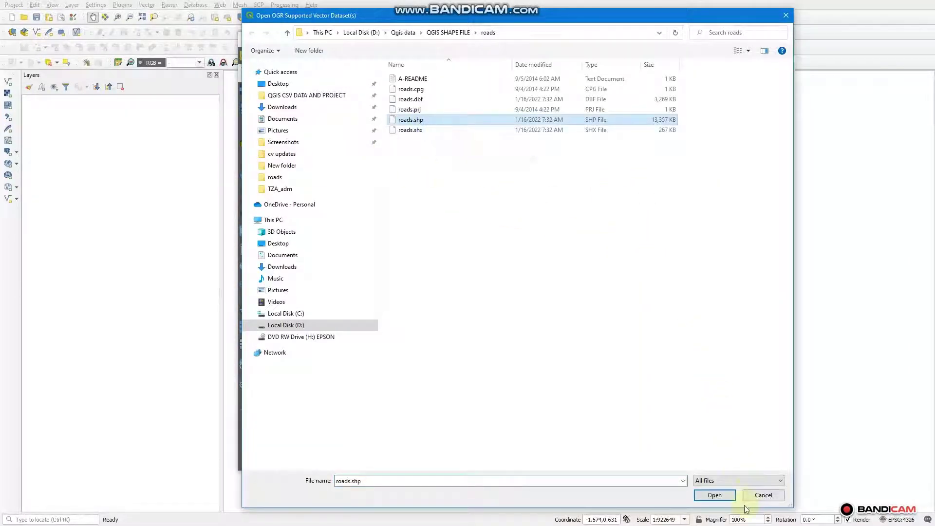
pyautogui.click(714, 496)
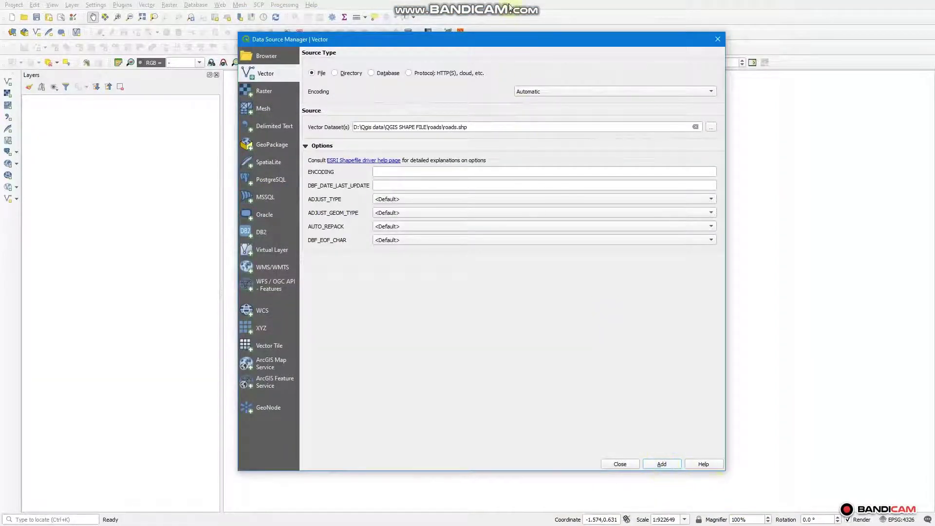
pyautogui.moveTo(519, 33); pyautogui.dragTo(511, 422)
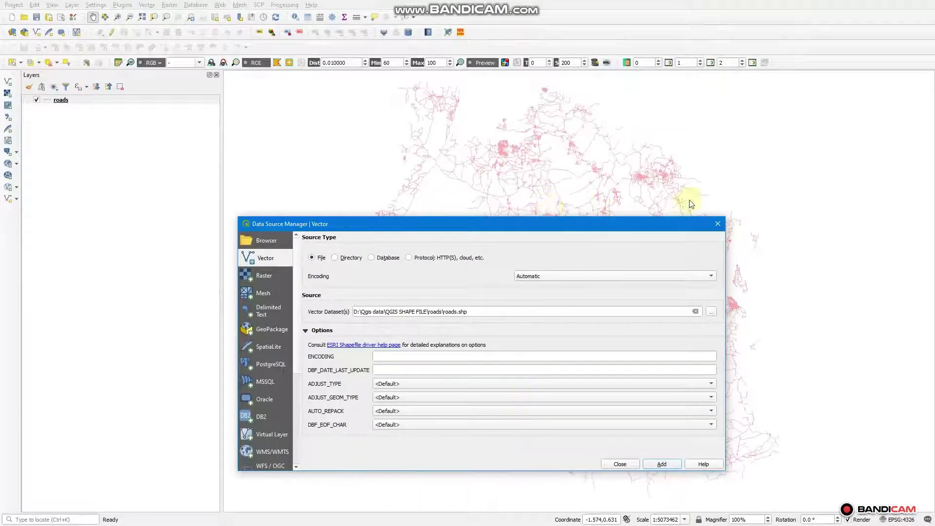
pyautogui.click(718, 224)
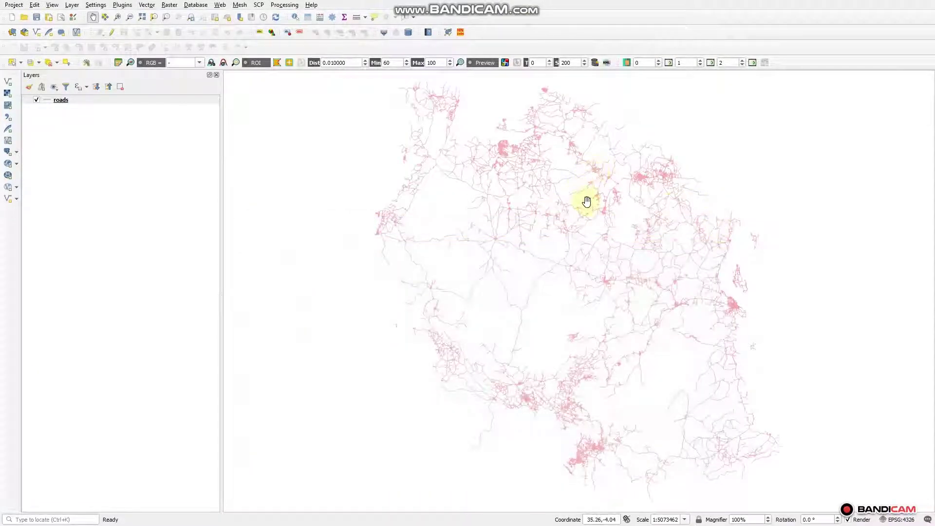
pyautogui.moveTo(586, 201)
pyautogui.mouseDown()
pyautogui.moveTo(505, 215)
pyautogui.moveTo(562, 223)
pyautogui.moveTo(571, 211)
pyautogui.mouseUp()
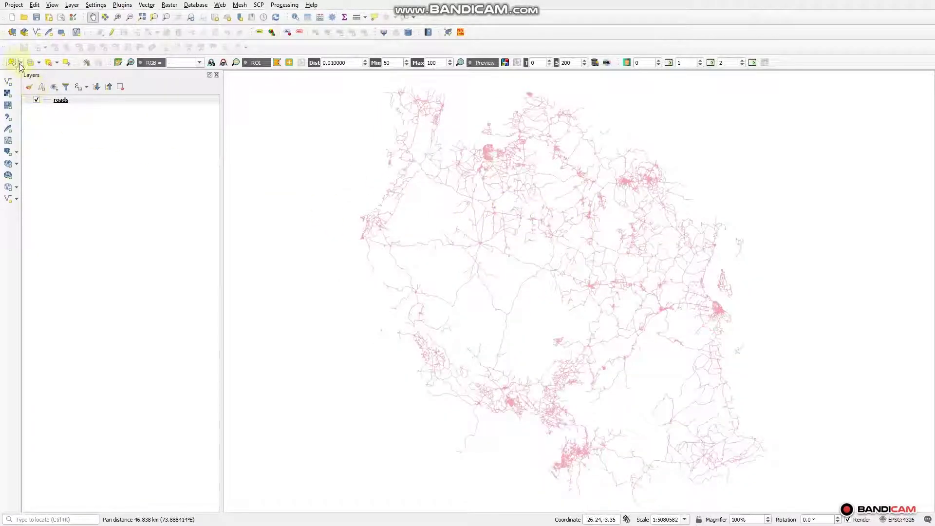
# Browse for another vector dataset in the TZA_adm folder, inside "Tz admn downloaded for map making" under Qgis data on drive D.
pyautogui.click(8, 82)
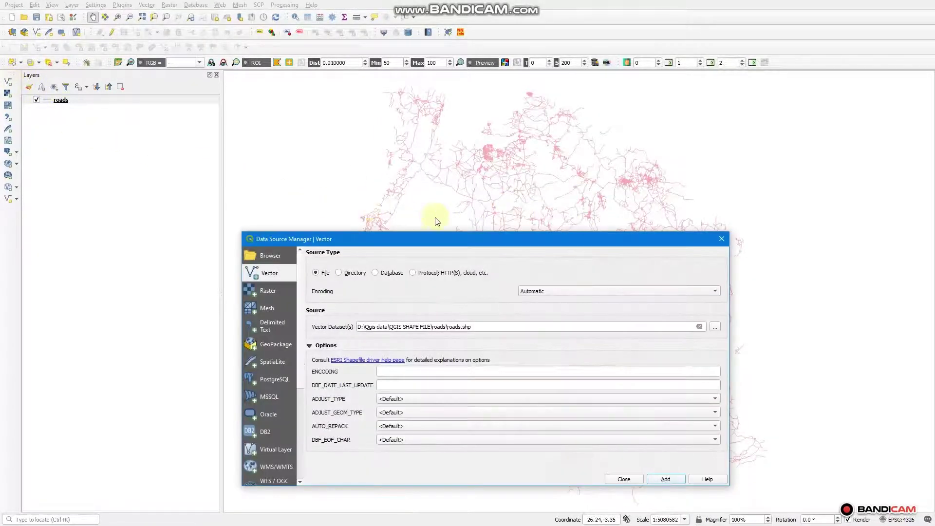
pyautogui.moveTo(465, 241); pyautogui.dragTo(494, 79)
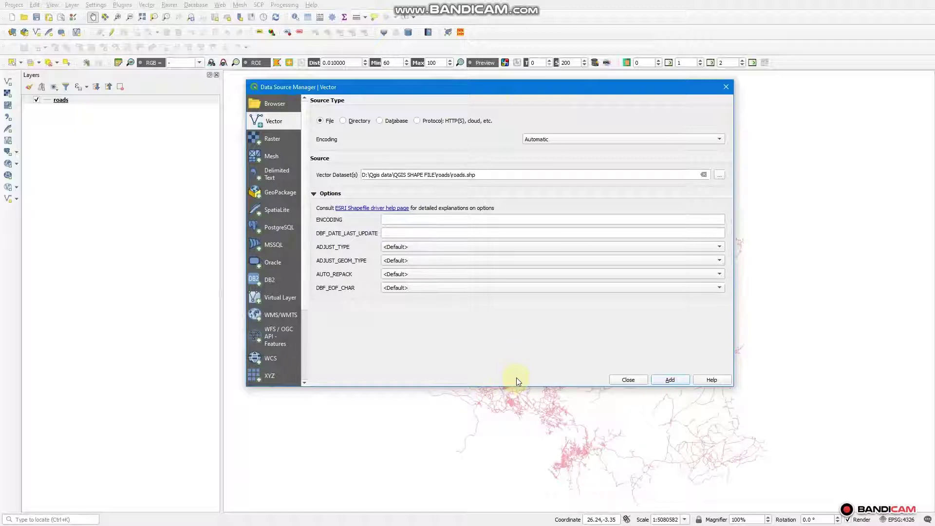
pyautogui.click(720, 177)
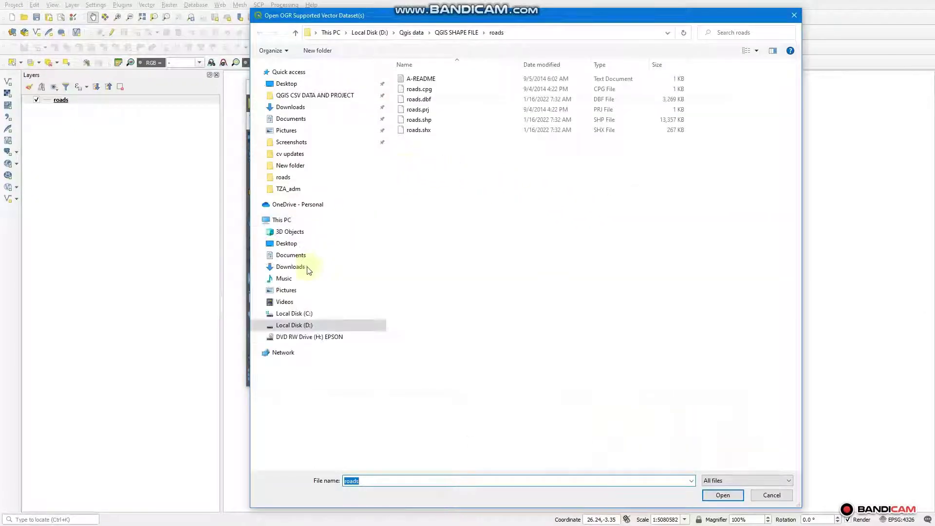
pyautogui.click(346, 326)
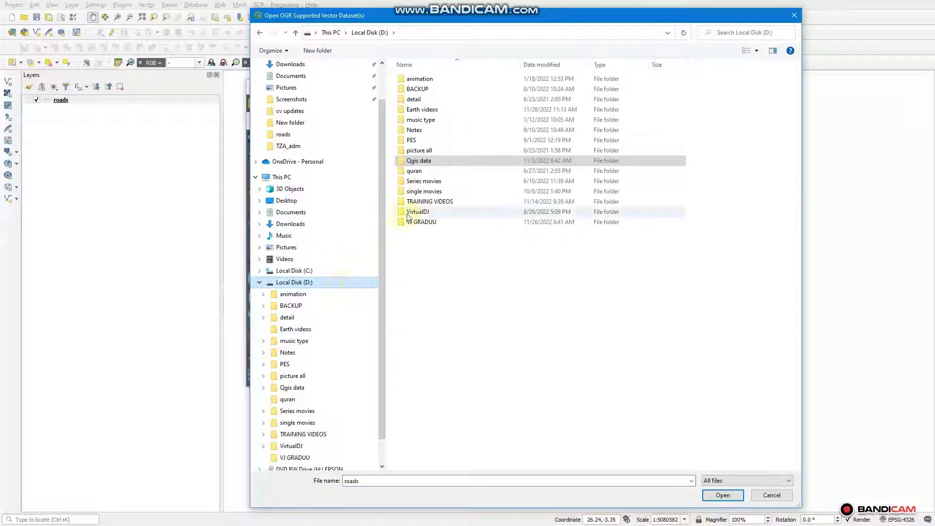
pyautogui.click(478, 161)
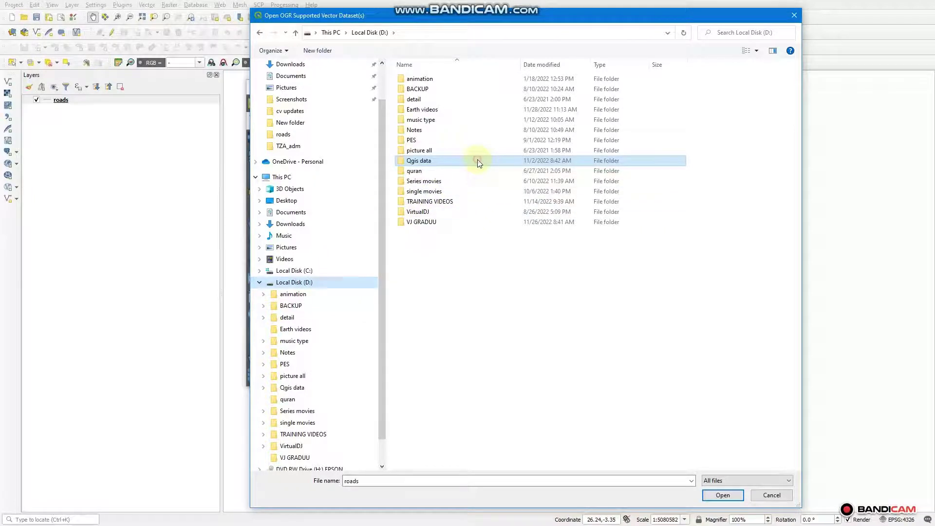
pyautogui.doubleClick(478, 161)
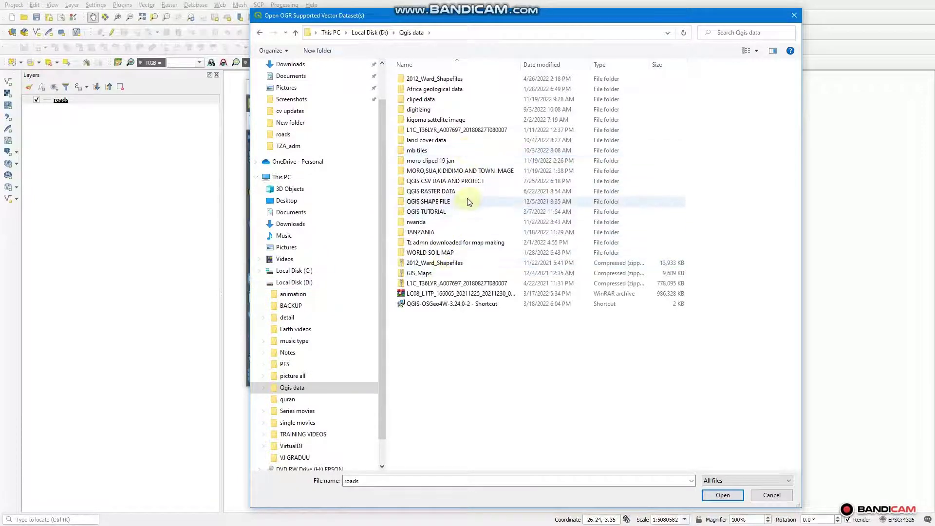
pyautogui.doubleClick(472, 243)
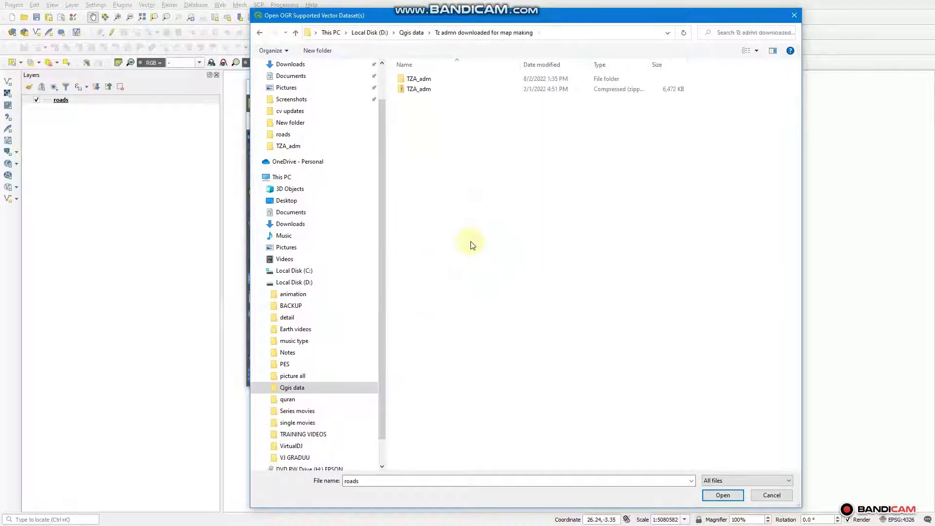
pyautogui.doubleClick(450, 80)
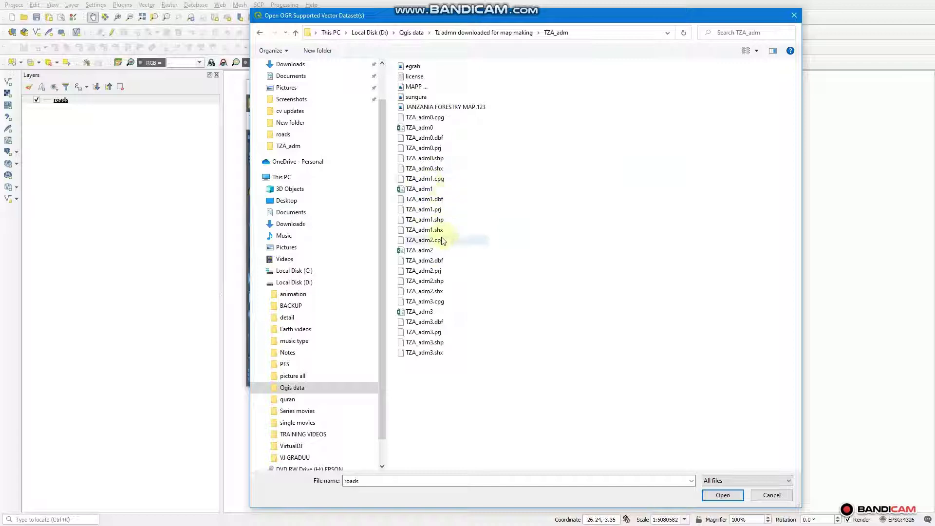
# Add the TZA_adm1.shp dataset to the project as a vector layer.
pyautogui.click(440, 222)
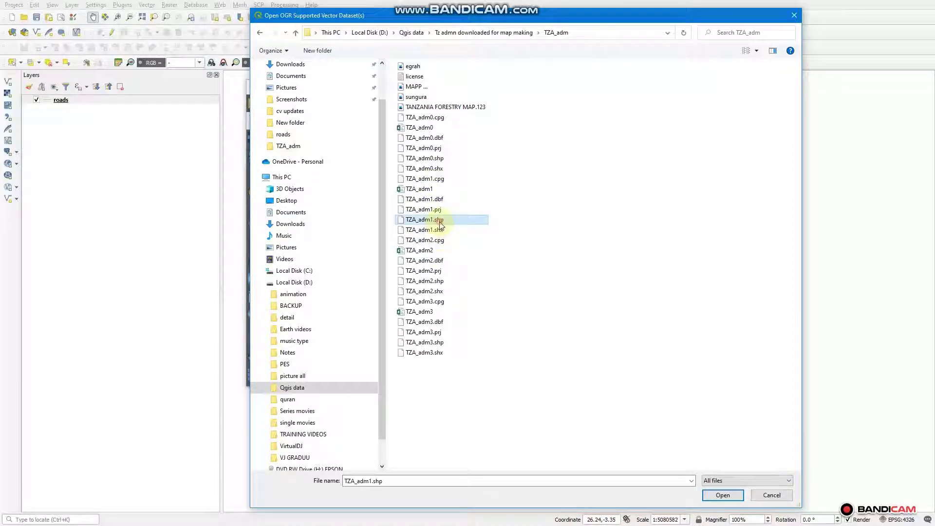
pyautogui.click(721, 495)
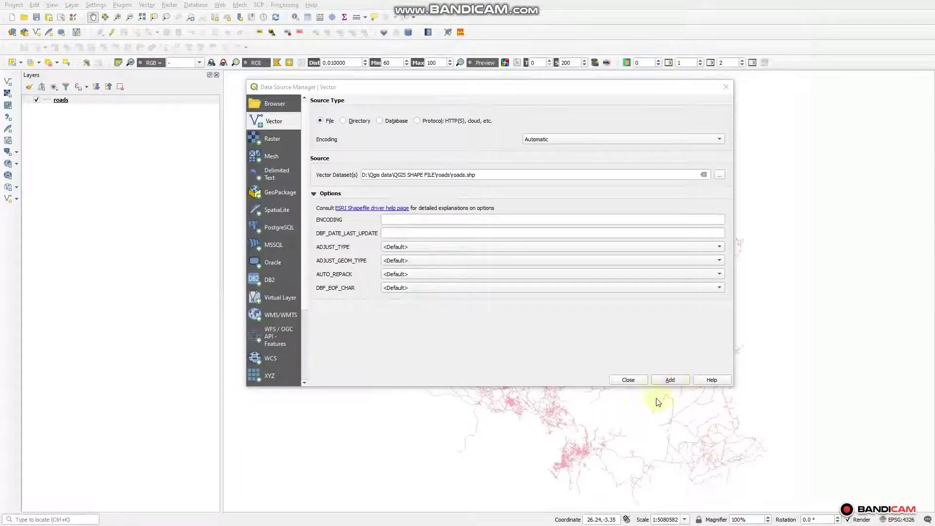
pyautogui.click(628, 380)
pyautogui.click(669, 380)
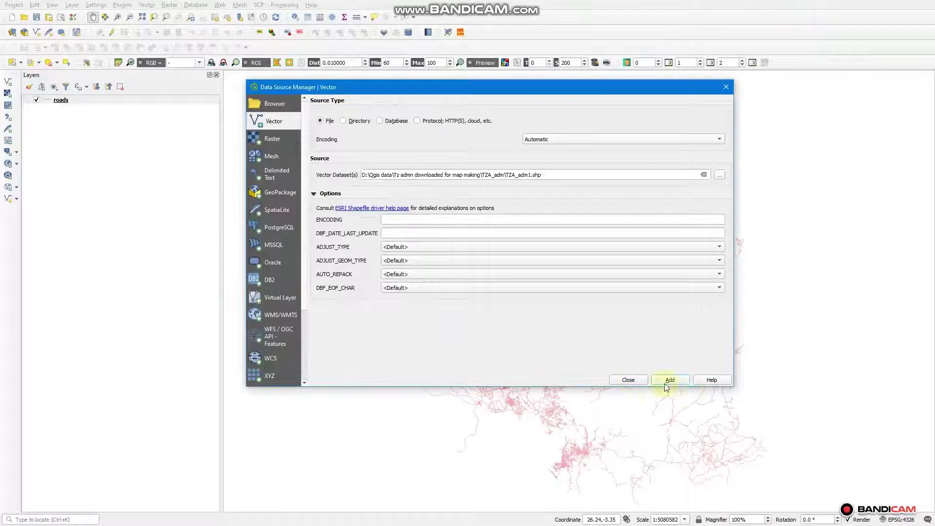
pyautogui.click(628, 380)
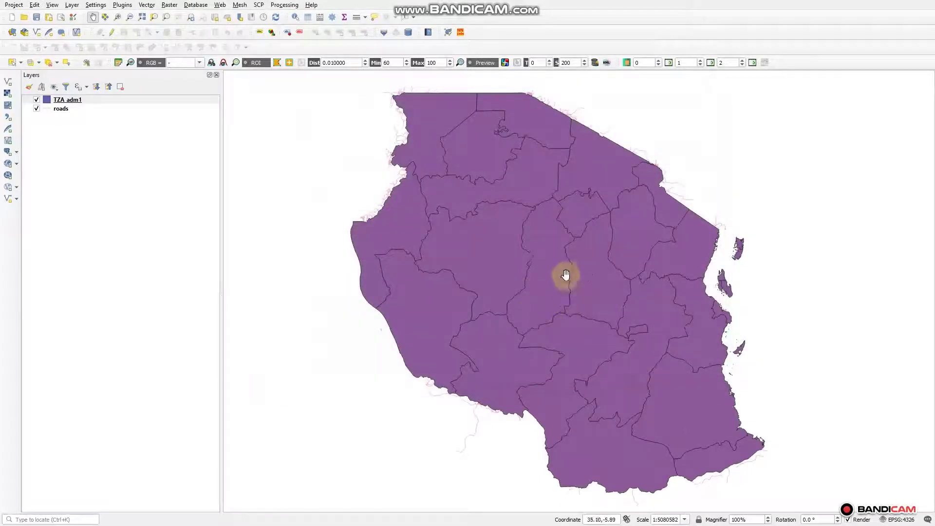
# Reorder the layers so that TZA_adm1 lies beneath the roads layer.
pyautogui.moveTo(563, 275)
pyautogui.mouseDown()
pyautogui.moveTo(532, 296)
pyautogui.moveTo(547, 282)
pyautogui.moveTo(568, 293)
pyautogui.moveTo(558, 285)
pyautogui.mouseUp()
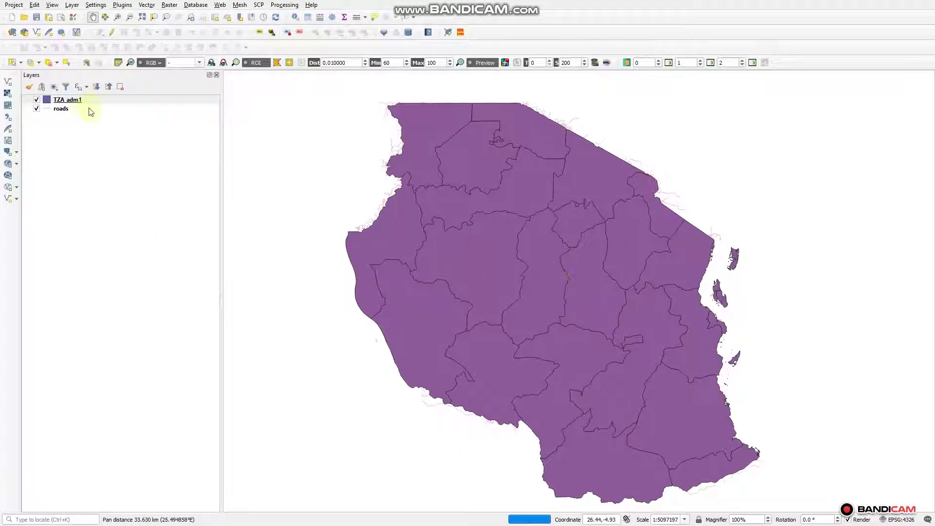
pyautogui.moveTo(100, 103); pyautogui.dragTo(95, 130)
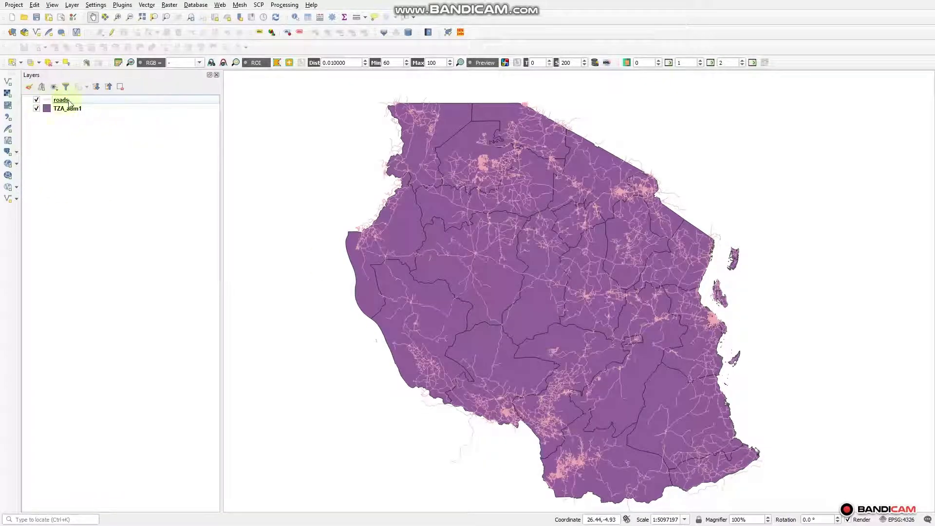
pyautogui.moveTo(539, 194); pyautogui.dragTo(555, 198)
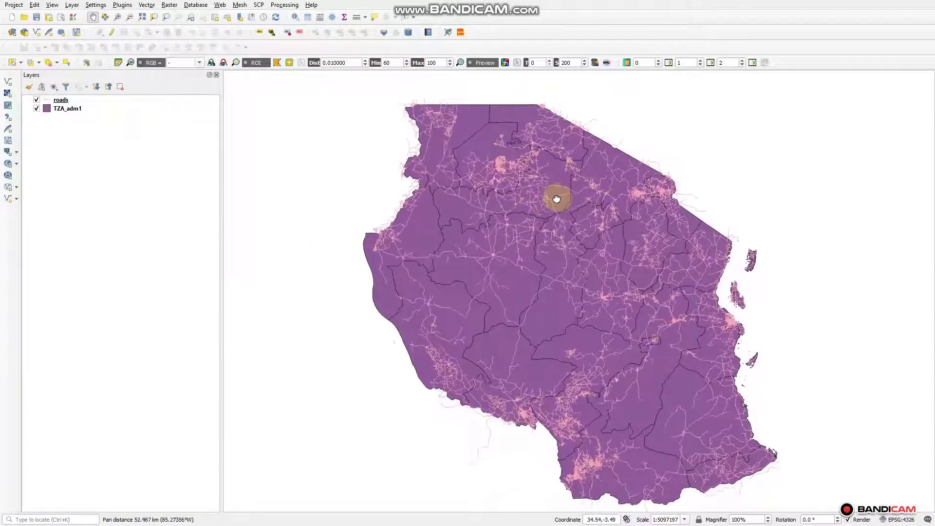
pyautogui.click(74, 101)
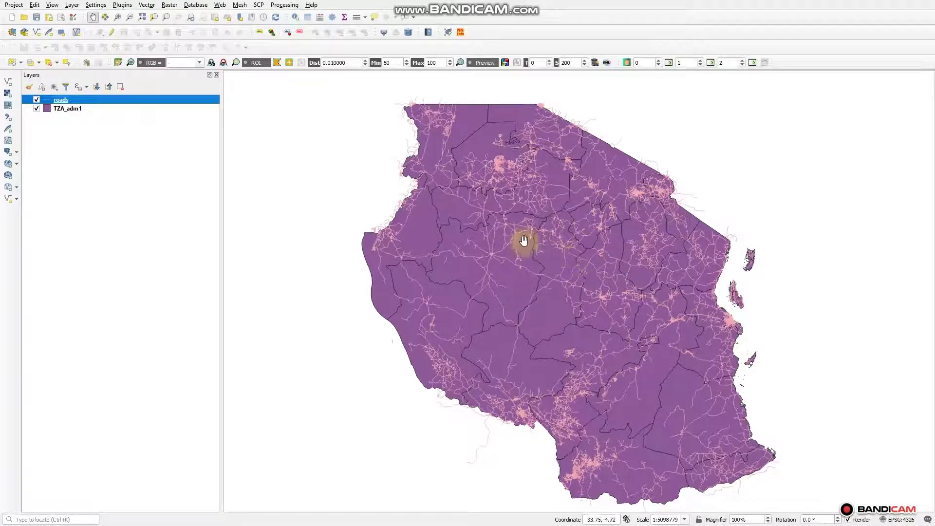
pyautogui.click(112, 108)
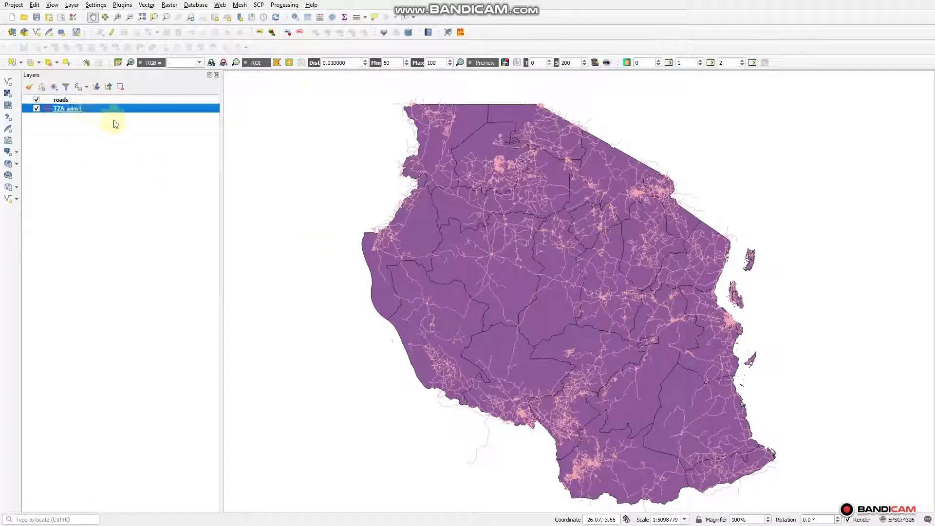
pyautogui.click(115, 124)
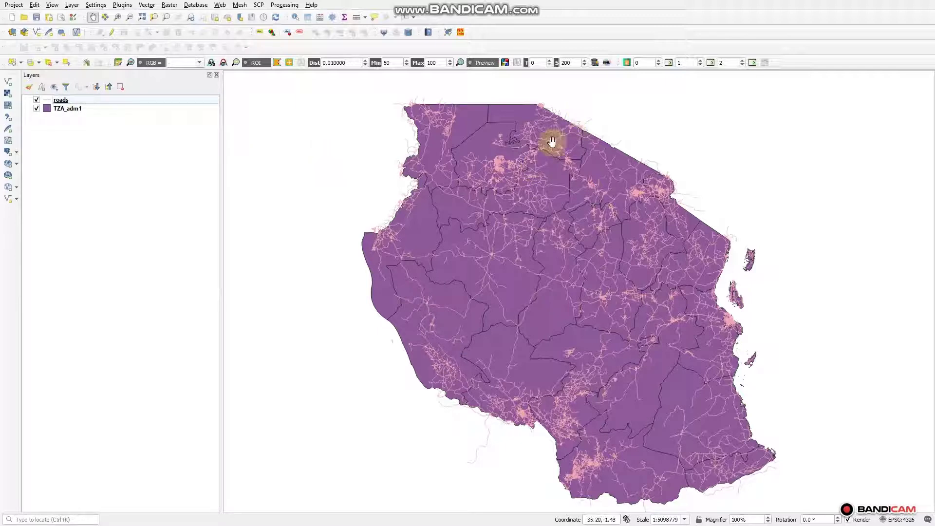
pyautogui.click(518, 277)
pyautogui.click(638, 236)
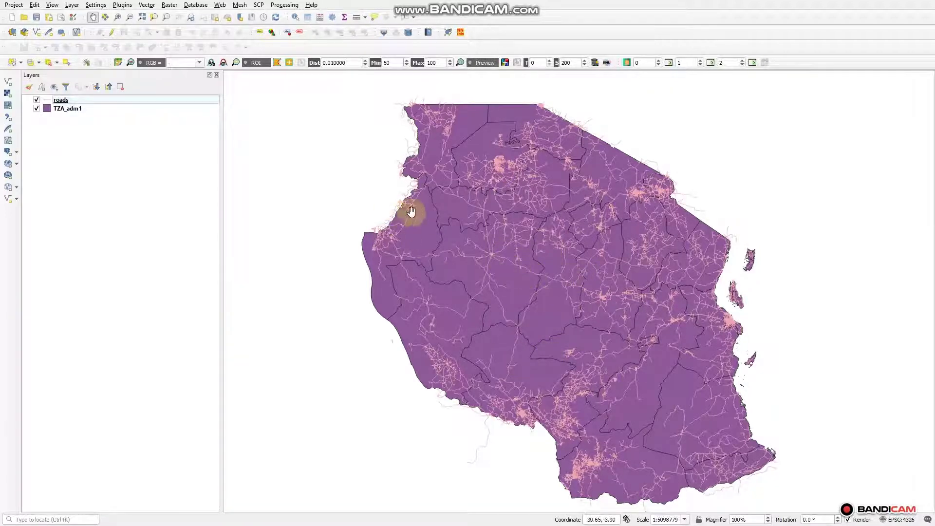
# Select the Dar-Es-Salaam region in the TZA_adm1 attribute table and zoom the map to that selected feature.
pyautogui.click(78, 111)
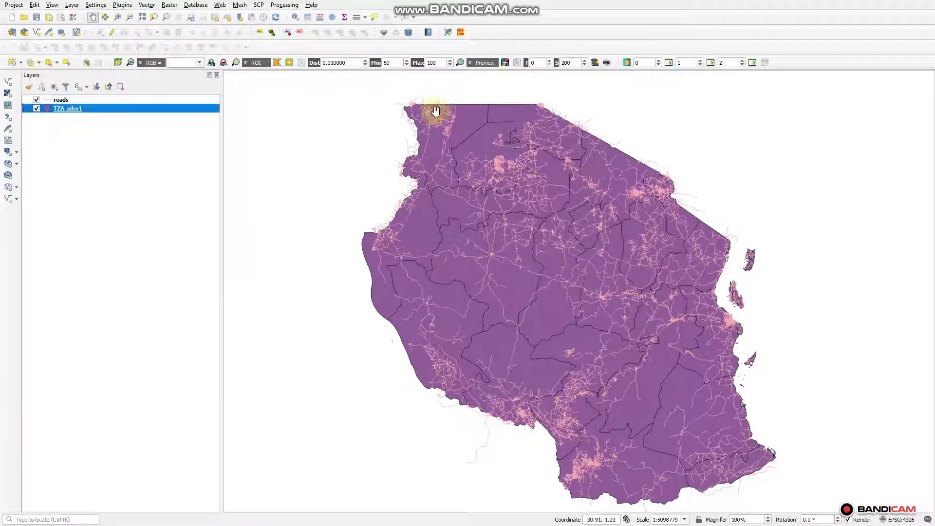
pyautogui.click(307, 18)
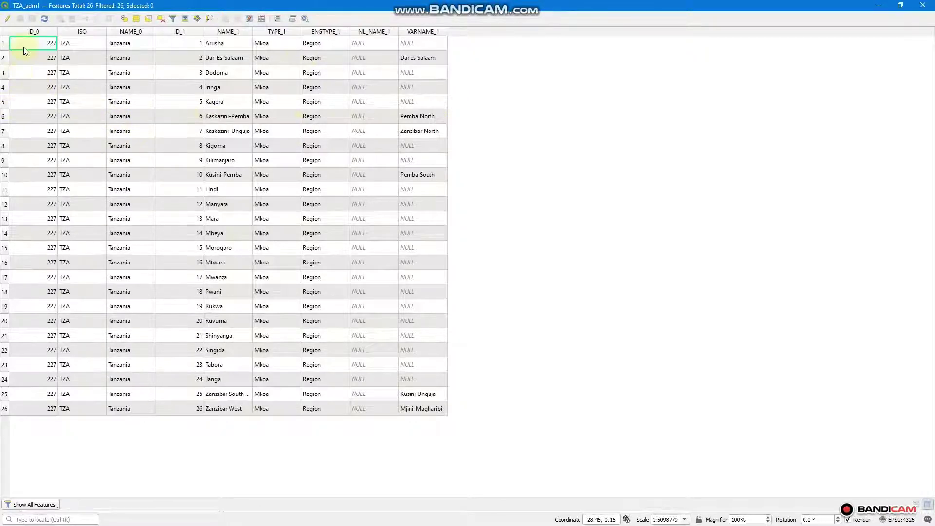
pyautogui.click(4, 58)
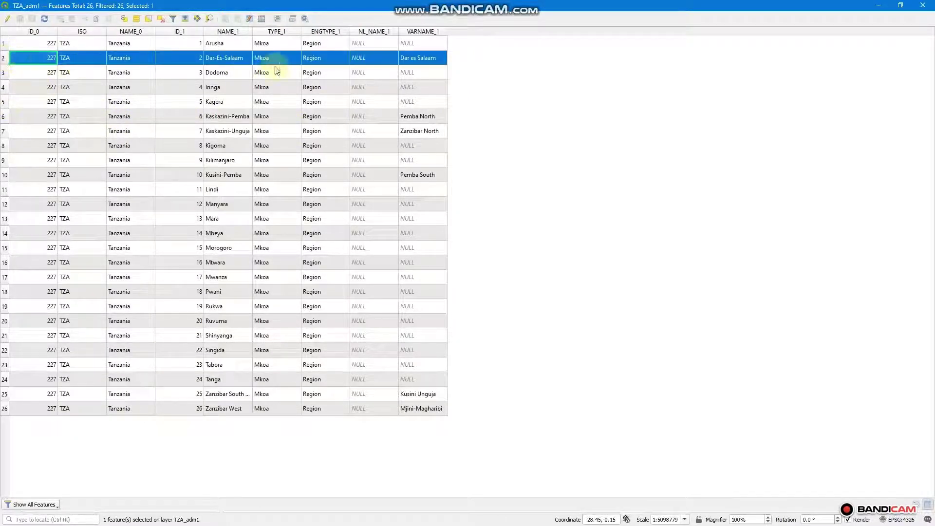
pyautogui.click(210, 19)
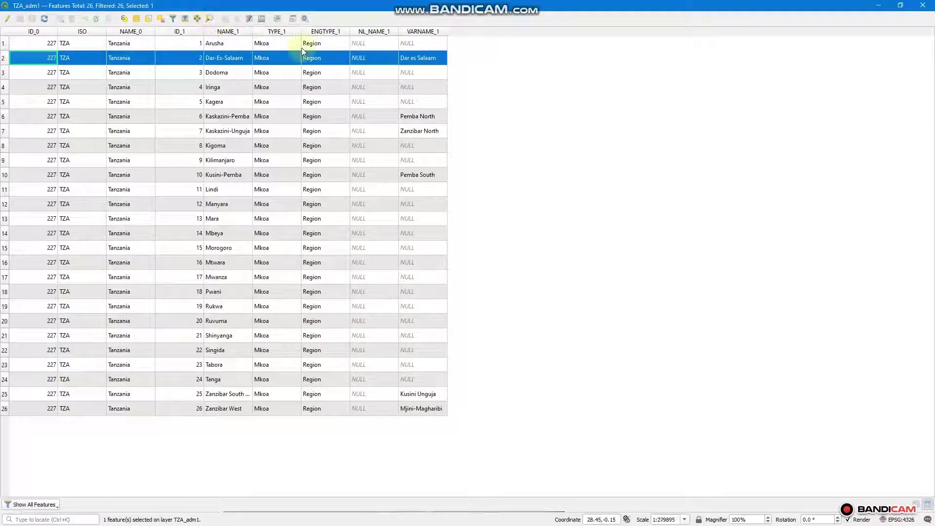
pyautogui.click(876, 7)
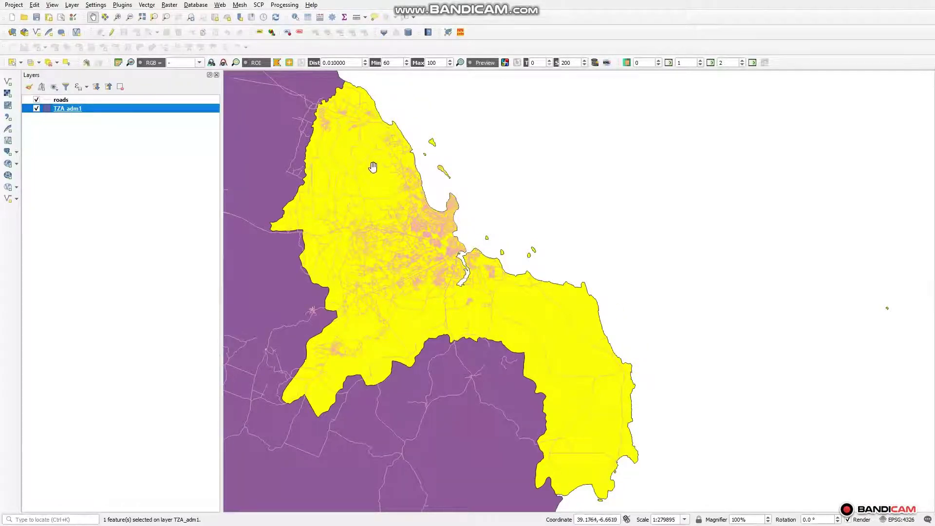
pyautogui.moveTo(370, 212); pyautogui.dragTo(432, 206)
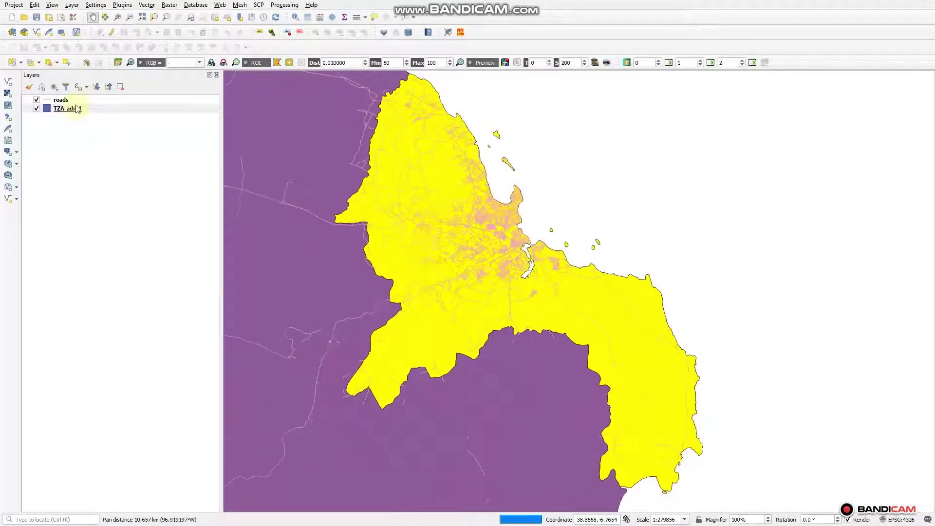
pyautogui.click(88, 112)
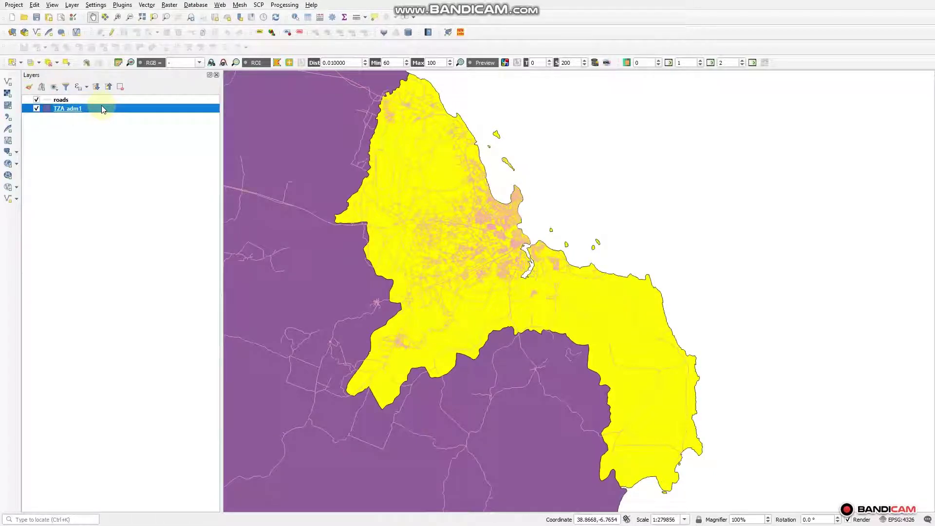
# Export the selected Dar-Es-Salaam feature of TZA_adm1 as a KML file named AOI in EPSG:4326 and add it to the map.
pyautogui.rightClick(136, 108)
pyautogui.moveTo(188, 290)
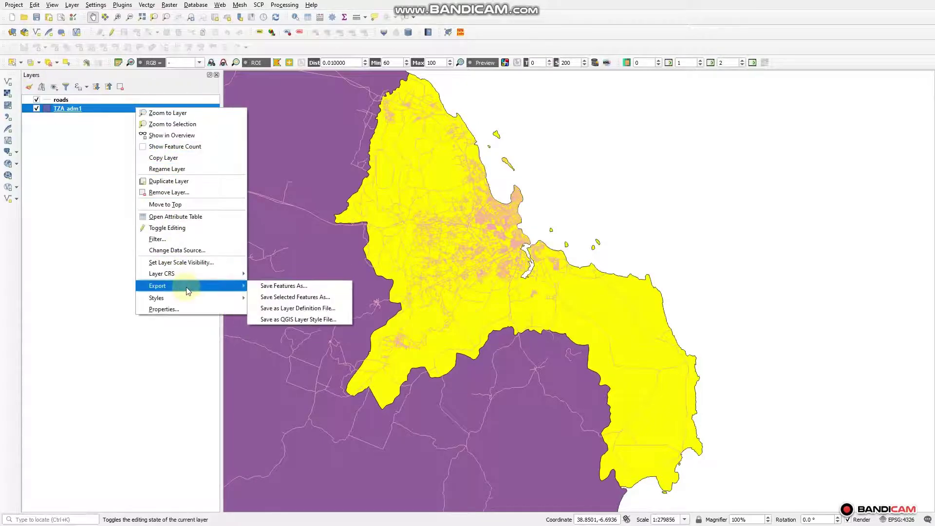
pyautogui.click(286, 298)
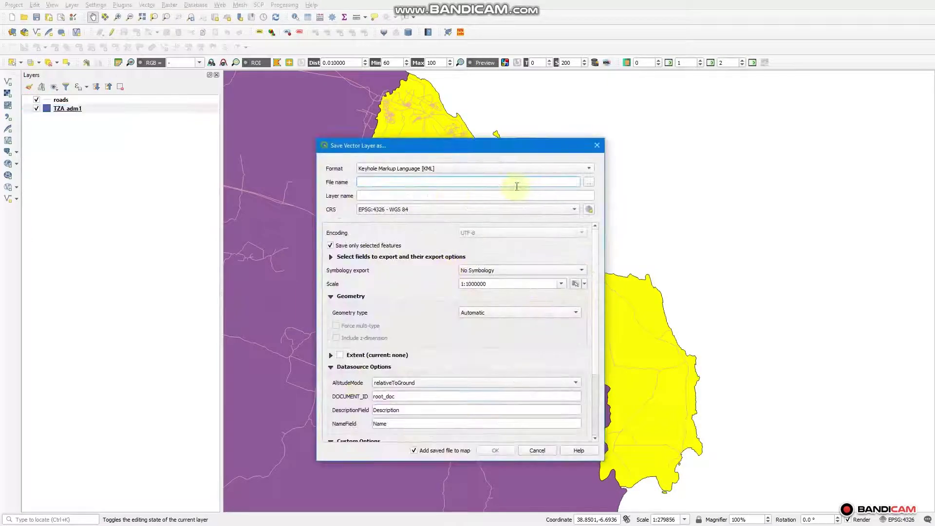
pyautogui.moveTo(504, 147); pyautogui.dragTo(512, 123)
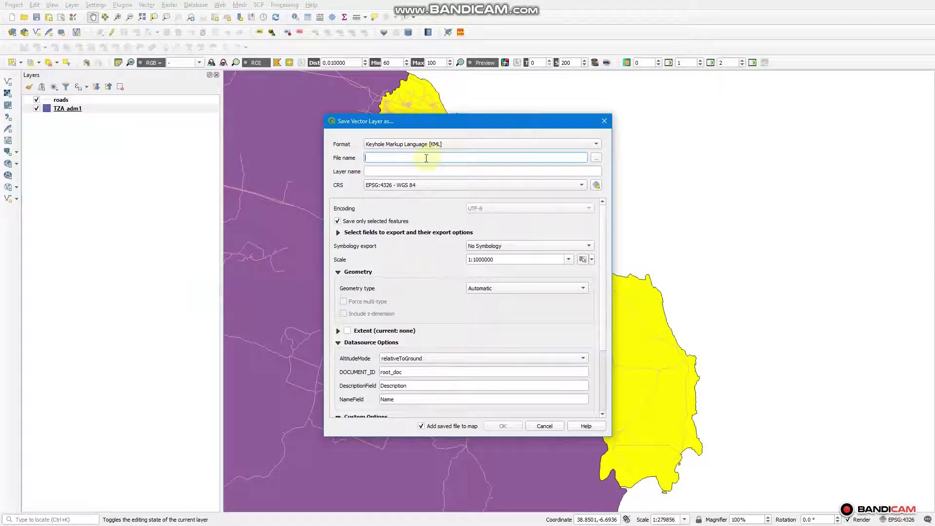
pyautogui.write('AOI')
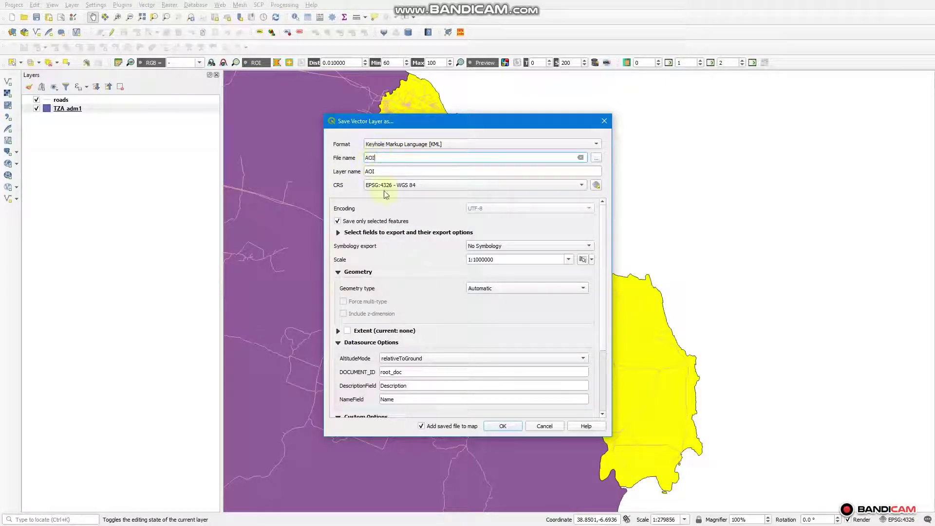
pyautogui.click(504, 426)
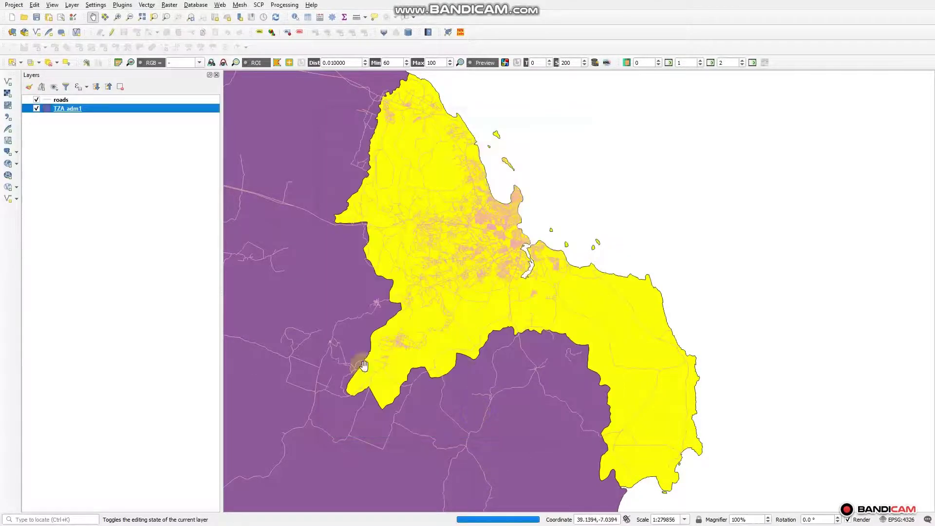
pyautogui.click(433, 196)
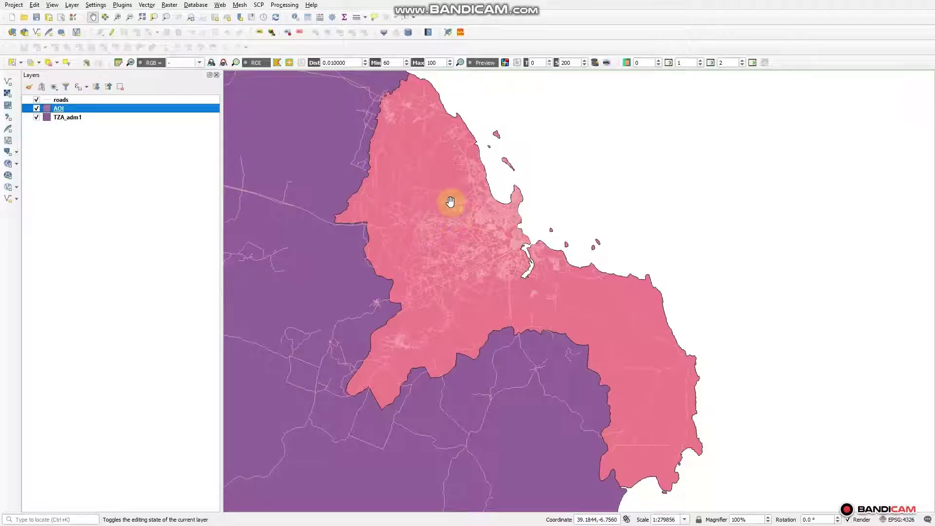
# Hide the TZA_adm1 layer and remove it from the project.
pyautogui.click(38, 109)
pyautogui.click(37, 108)
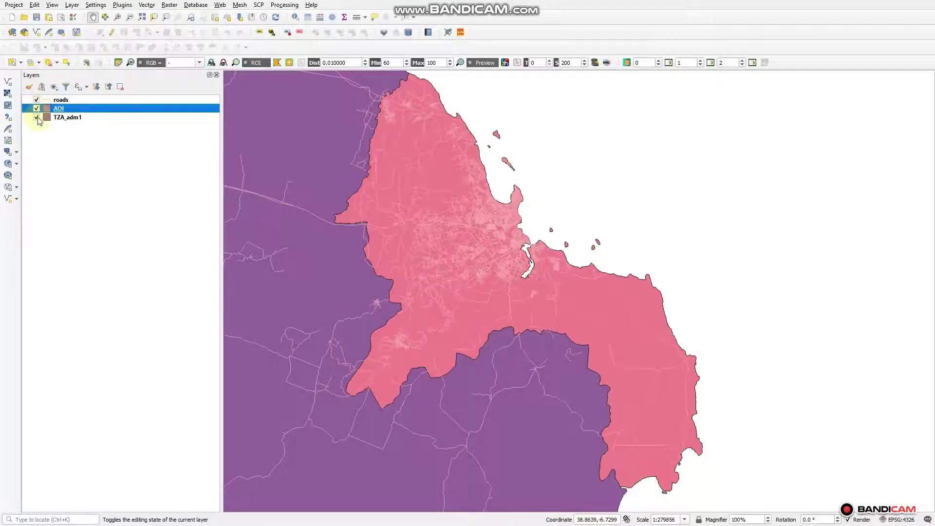
pyautogui.click(37, 117)
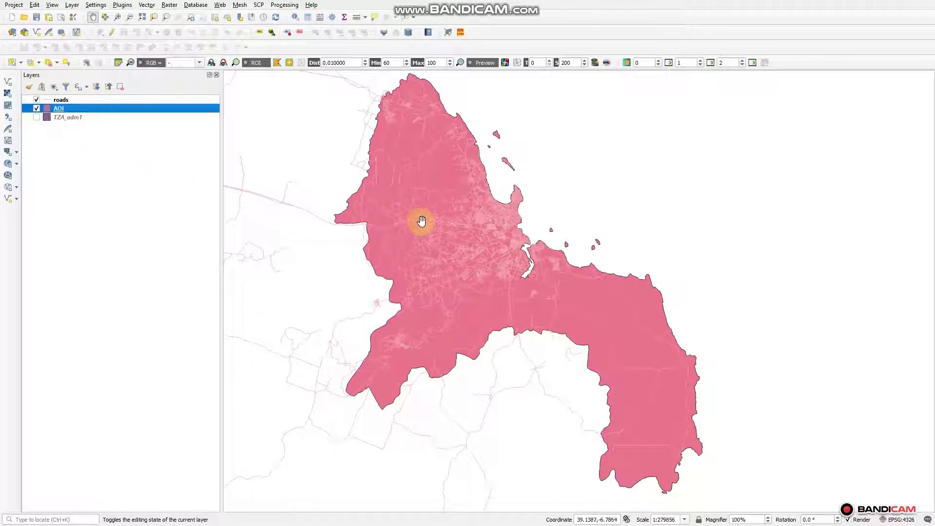
pyautogui.click(65, 118)
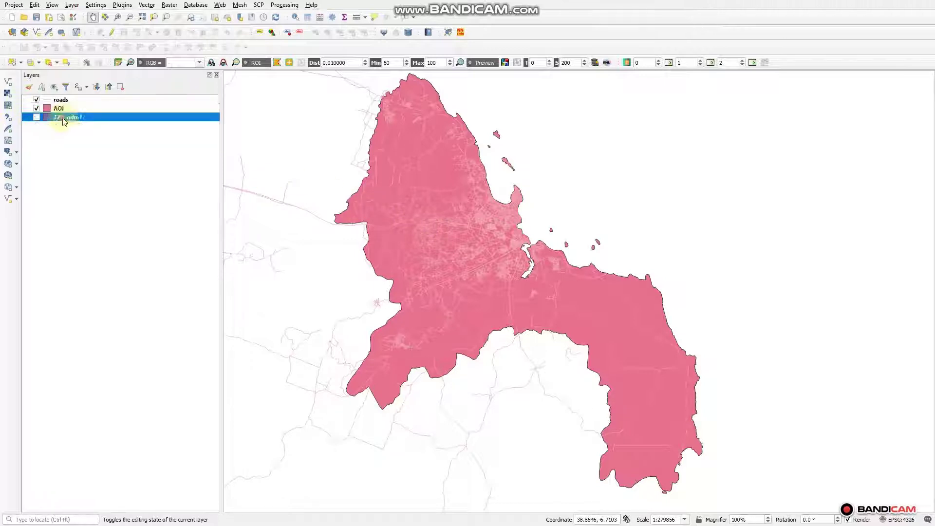
pyautogui.click(125, 90)
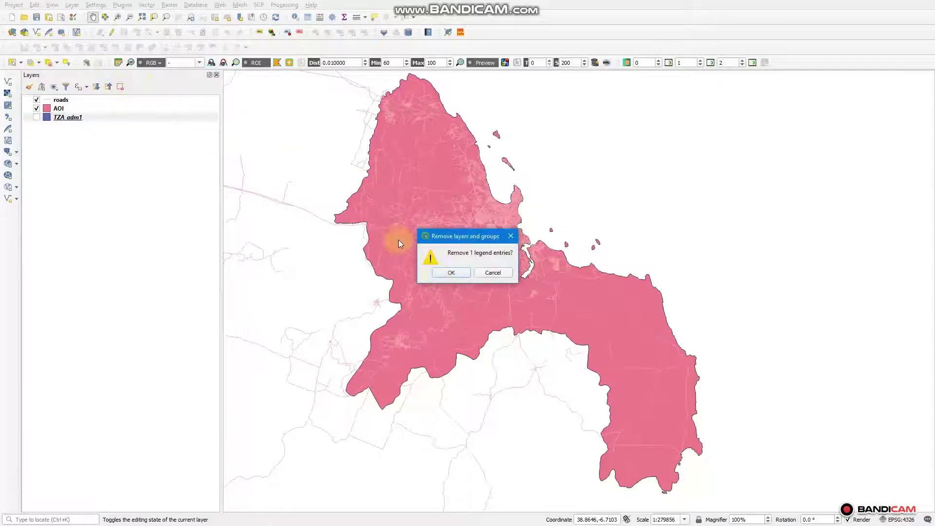
pyautogui.click(458, 274)
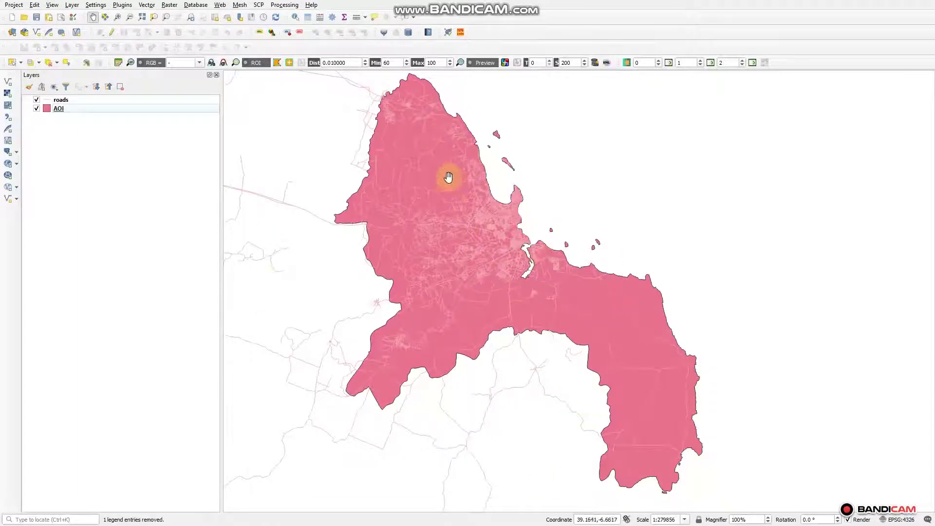
# Find the vector Clip algorithm in the Processing Toolbox and open it.
pyautogui.click(91, 101)
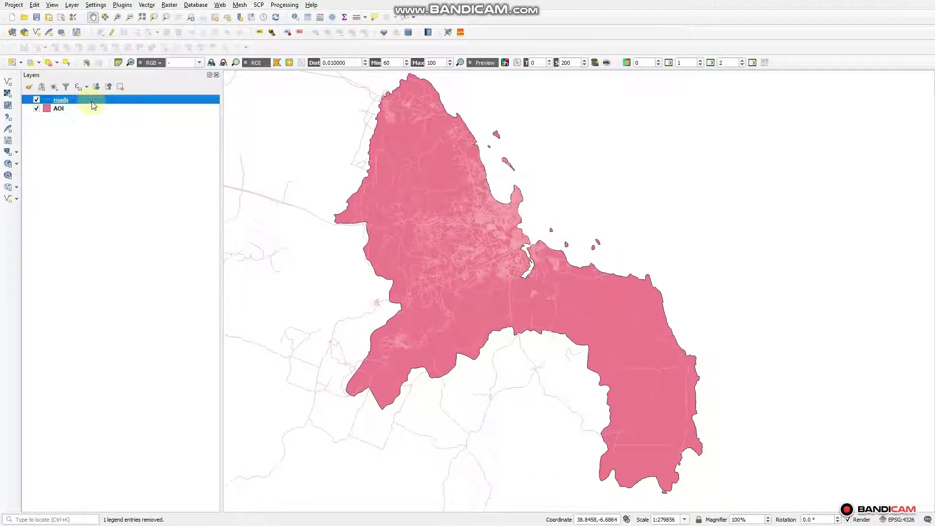
pyautogui.click(170, 5)
pyautogui.click(174, 5)
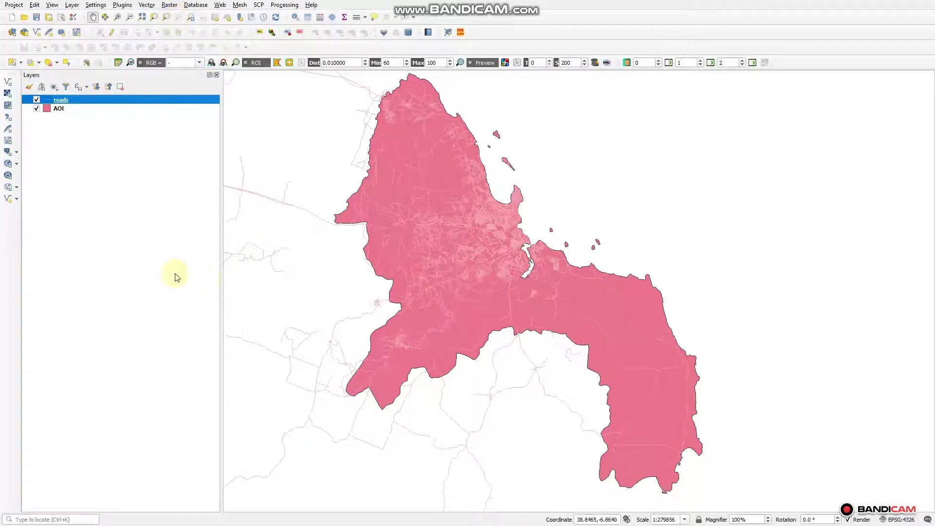
pyautogui.click(286, 6)
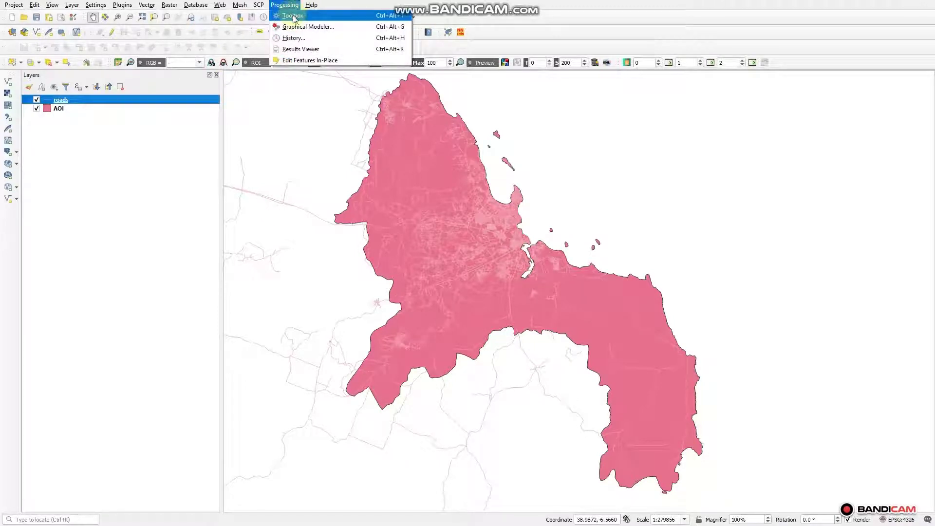
pyautogui.click(293, 16)
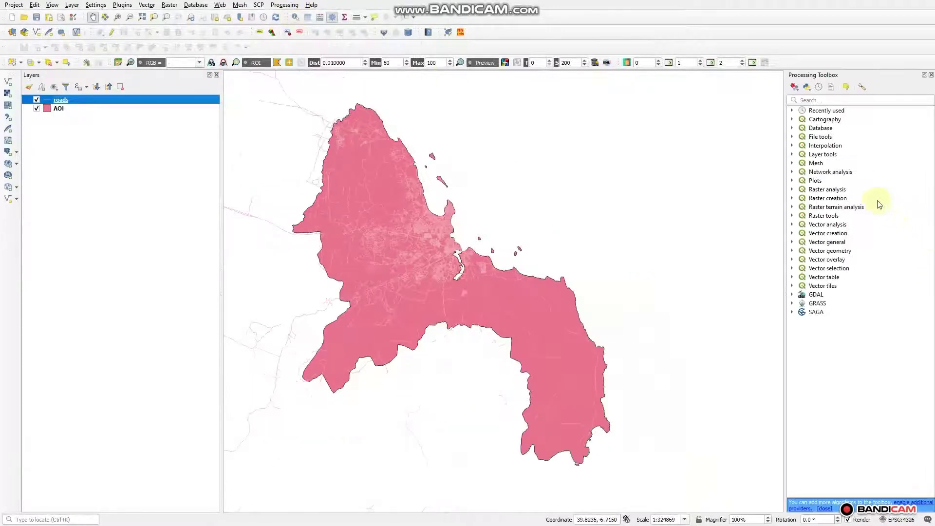
pyautogui.click(819, 101)
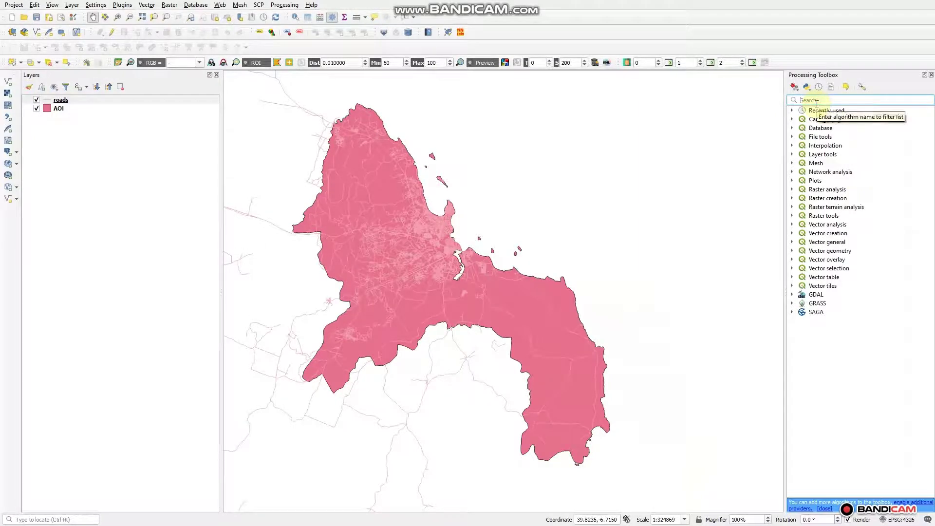
pyautogui.write('CLIP')
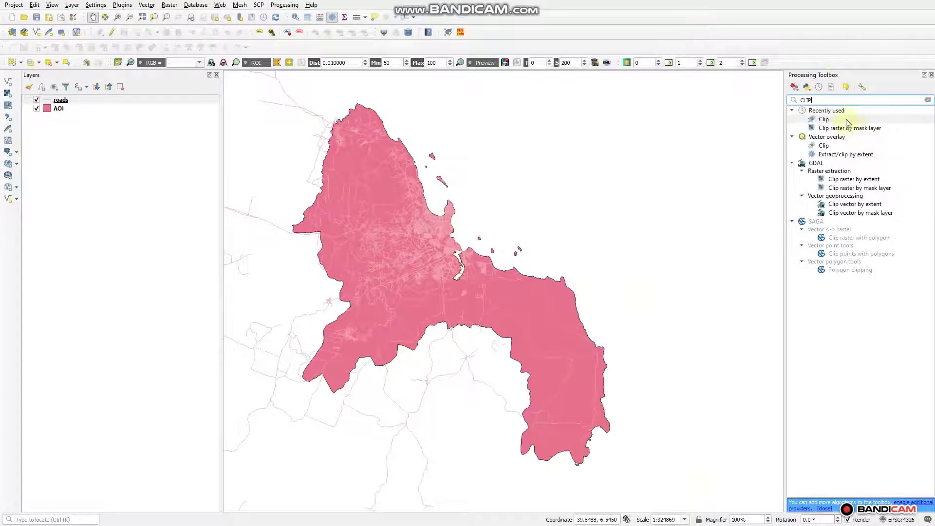
pyautogui.click(836, 122)
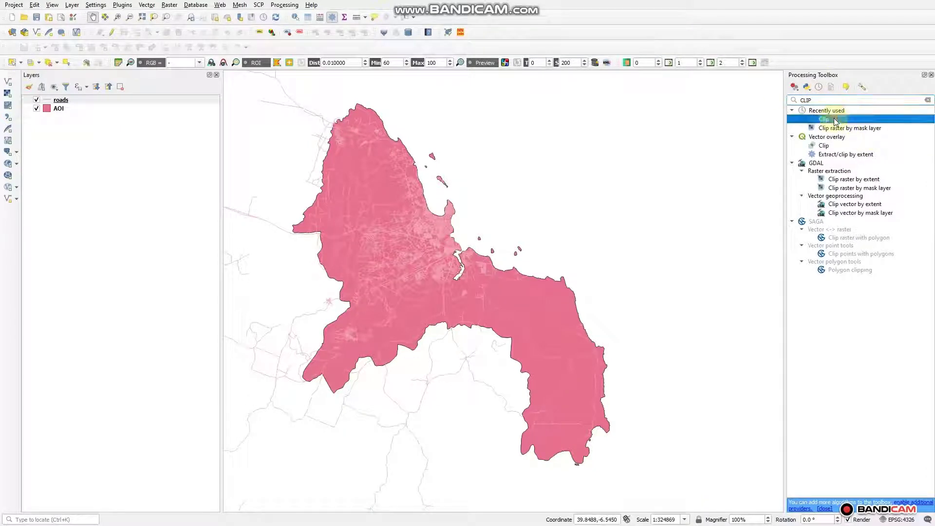
pyautogui.doubleClick(836, 122)
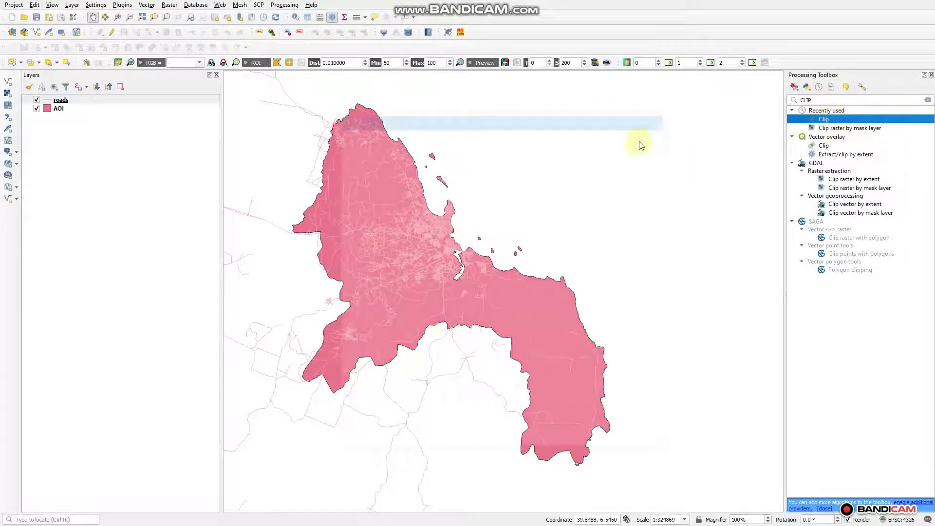
# Clip the roads layer with AOI as the overlay layer, outputting to a temporary layer.
pyautogui.moveTo(476, 116); pyautogui.dragTo(464, 88)
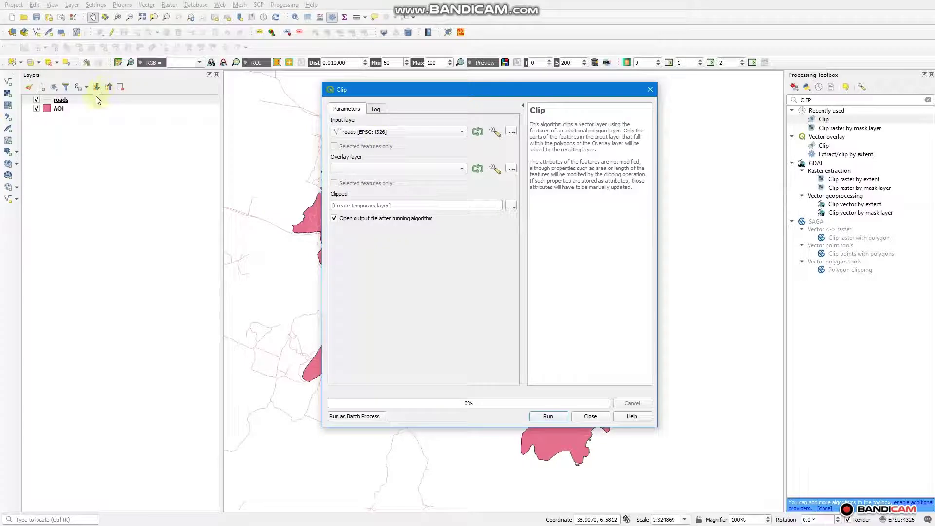
pyautogui.moveTo(98, 100); pyautogui.dragTo(393, 127)
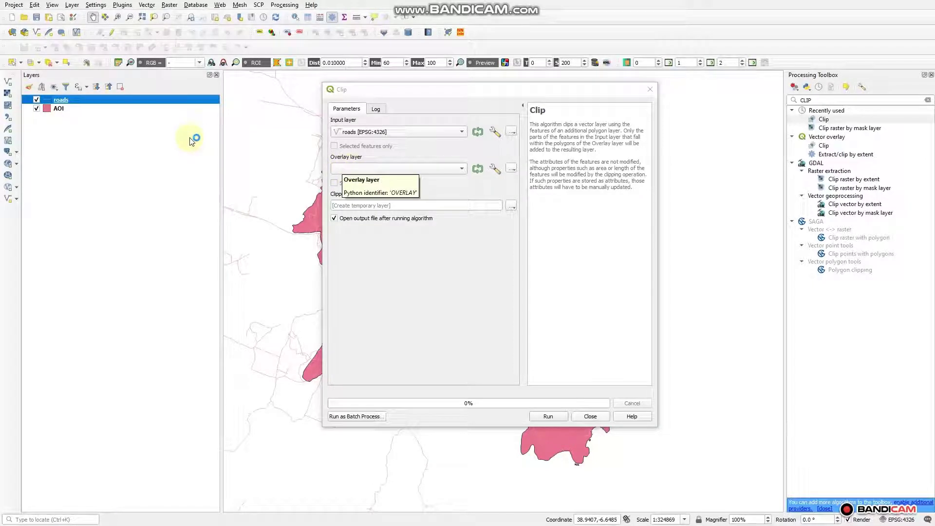
pyautogui.click(97, 108)
pyautogui.moveTo(80, 112); pyautogui.dragTo(380, 171)
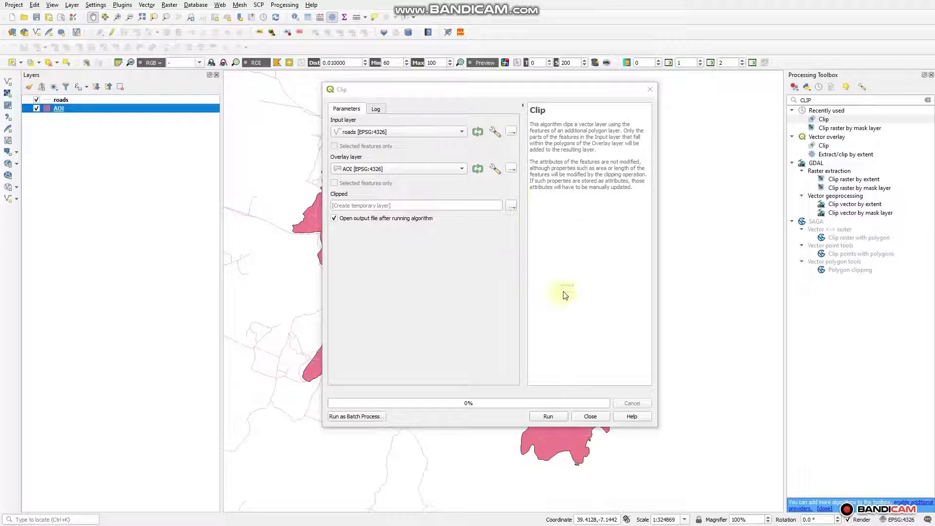
pyautogui.click(557, 416)
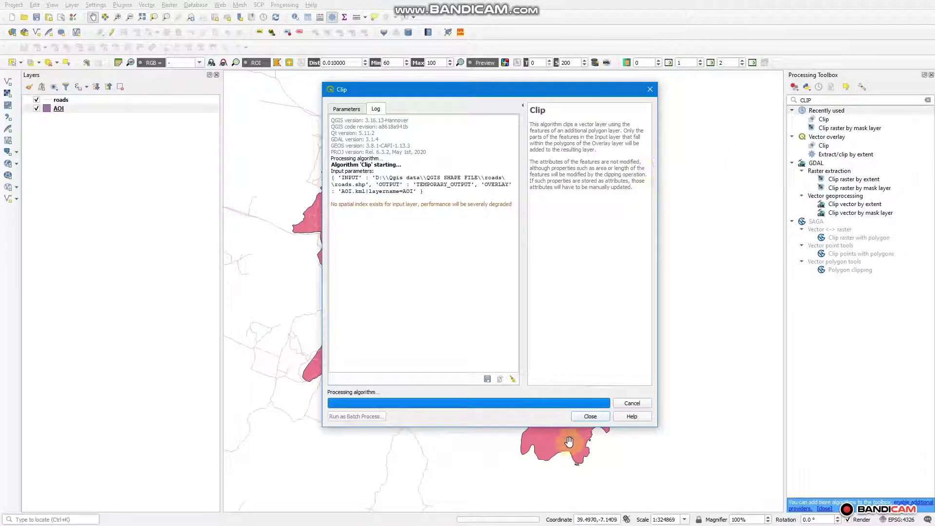
pyautogui.click(591, 417)
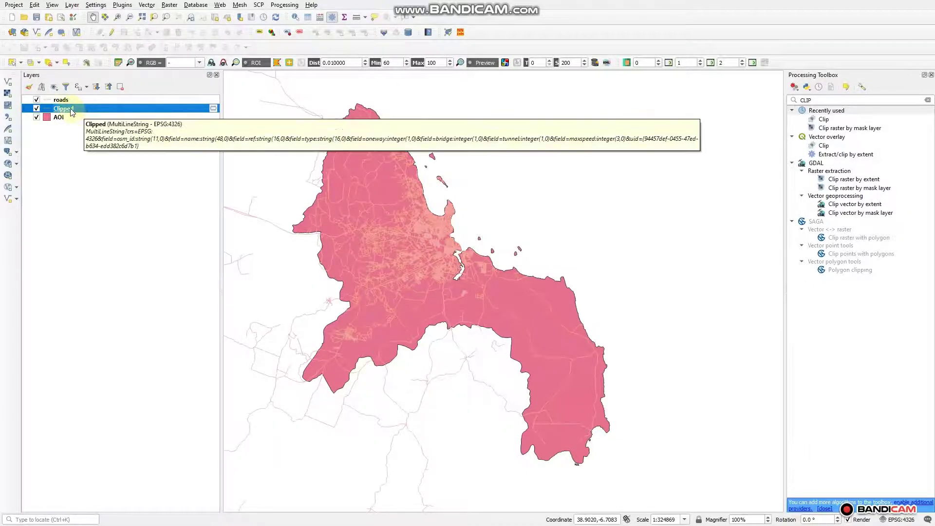
# Hide the original roads layer and remove it from the project.
pyautogui.click(36, 101)
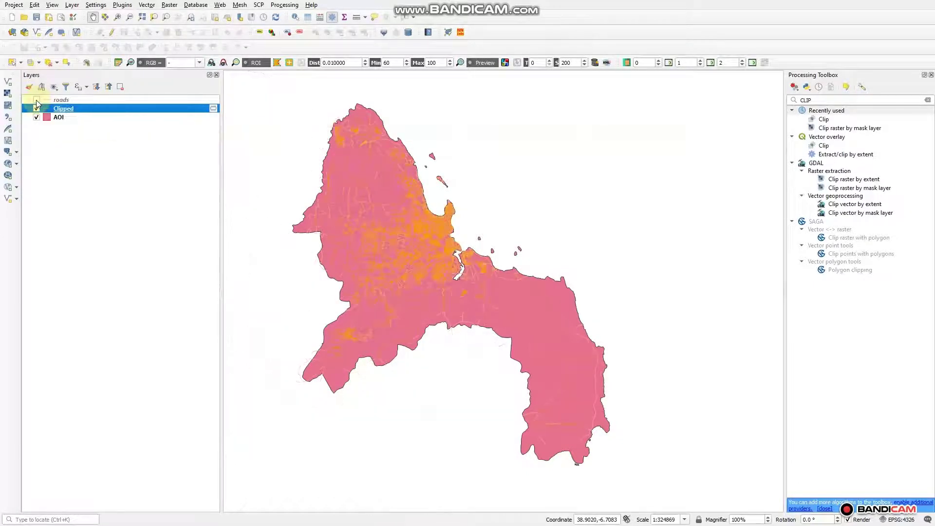
pyautogui.click(63, 100)
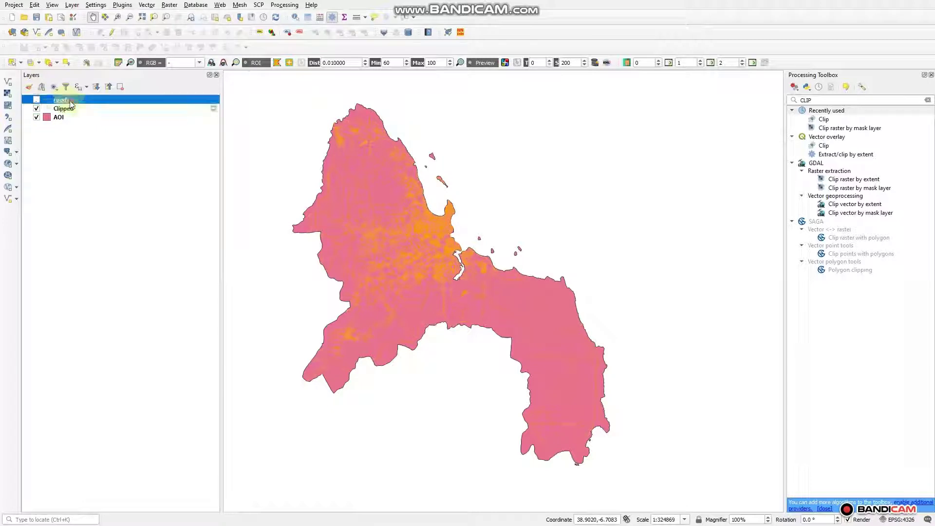
pyautogui.click(120, 87)
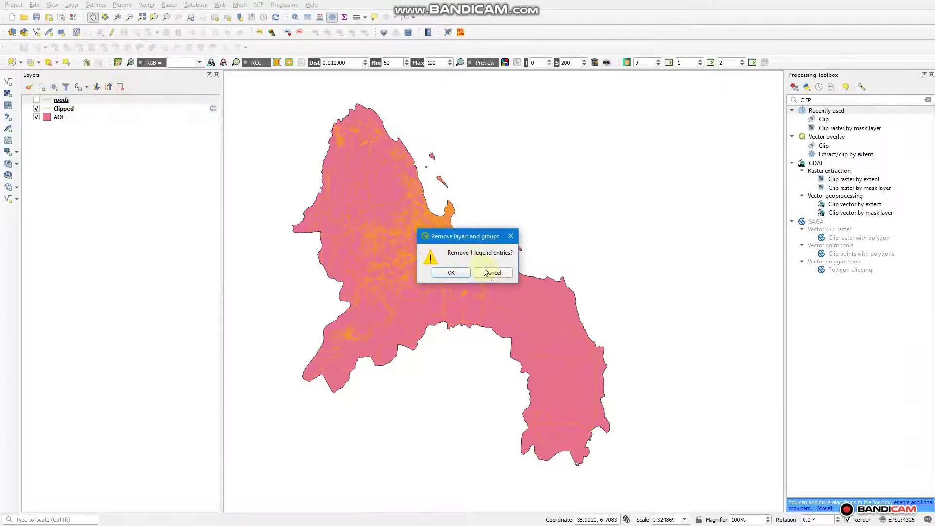
pyautogui.click(452, 274)
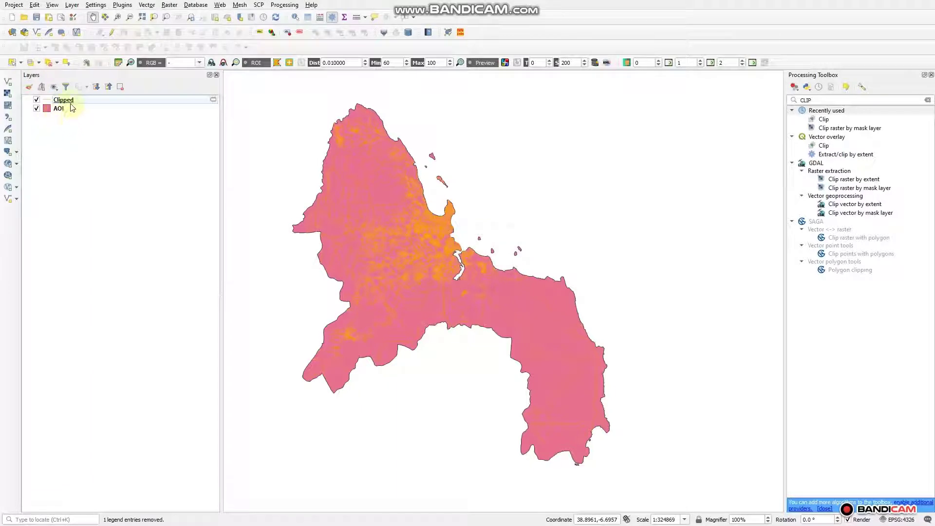
# Rename the Clipped layer as Road.
pyautogui.moveTo(400, 227); pyautogui.dragTo(487, 229)
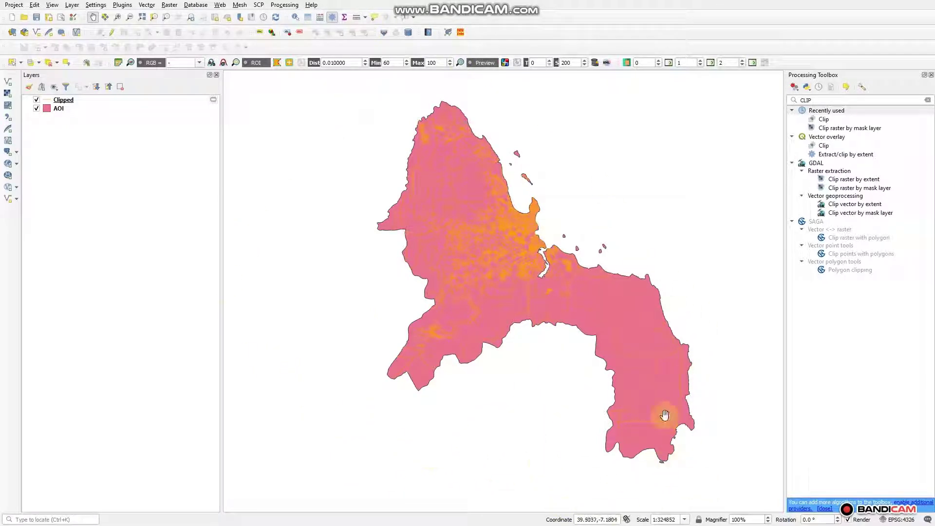
pyautogui.click(71, 101)
pyautogui.rightClick(72, 100)
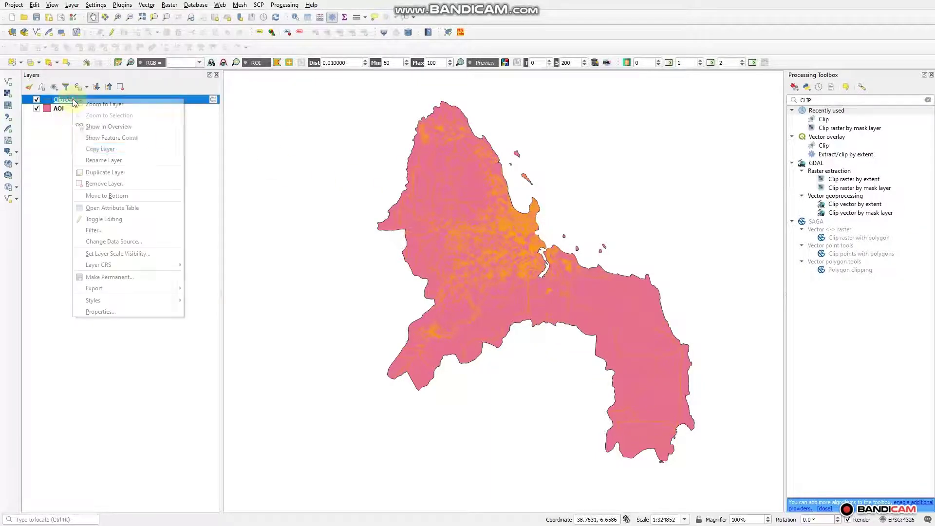
pyautogui.click(139, 162)
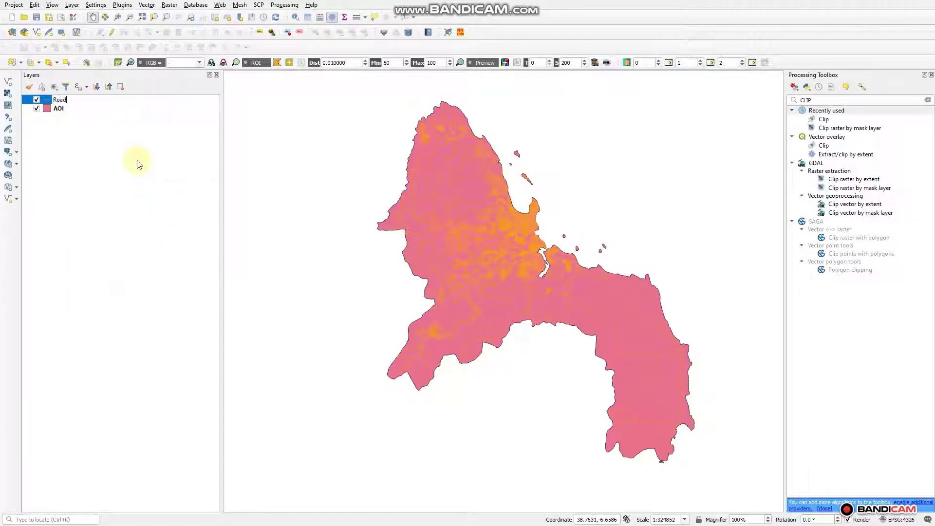
pyautogui.press('Return')
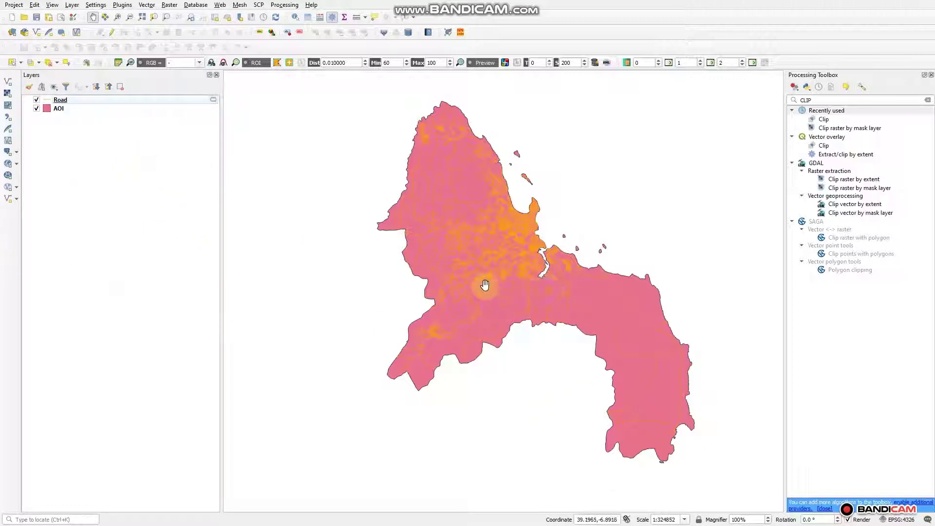
pyautogui.moveTo(485, 285); pyautogui.dragTo(464, 294)
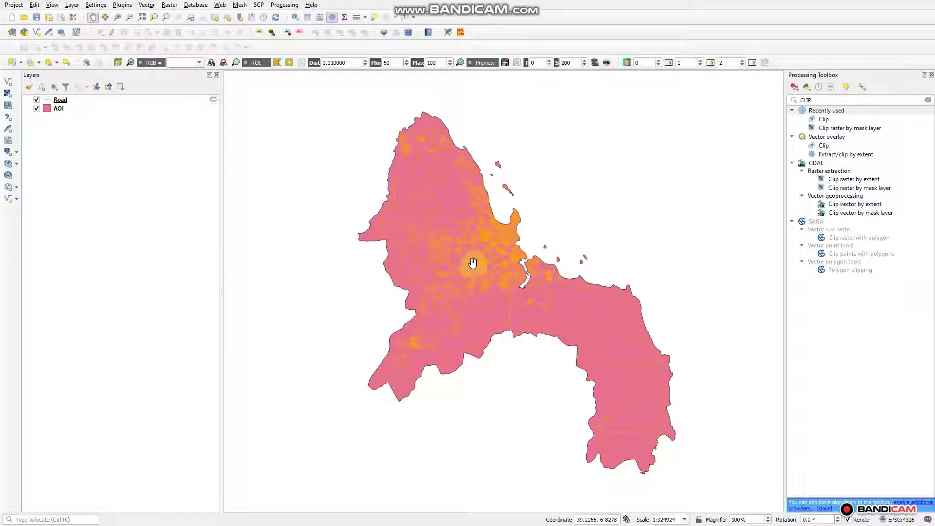
pyautogui.moveTo(489, 262); pyautogui.dragTo(507, 257)
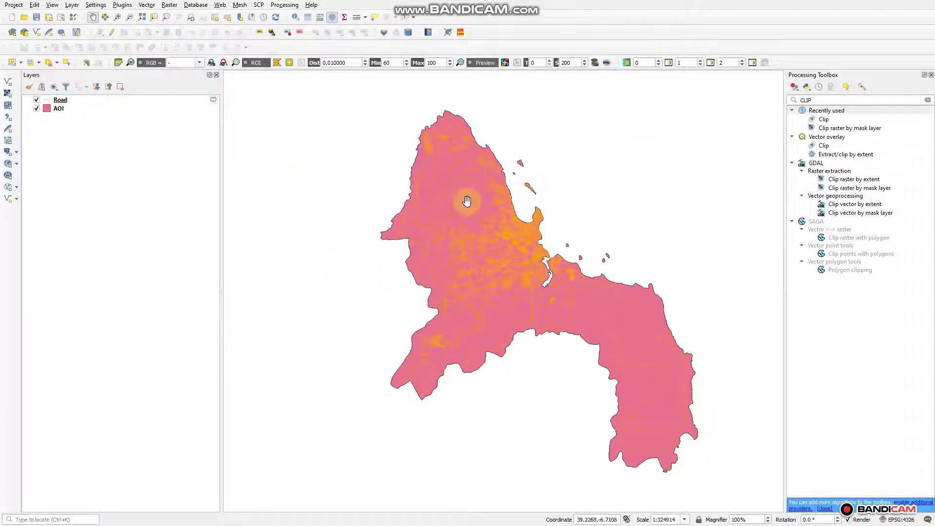
pyautogui.click(60, 101)
pyautogui.click(60, 110)
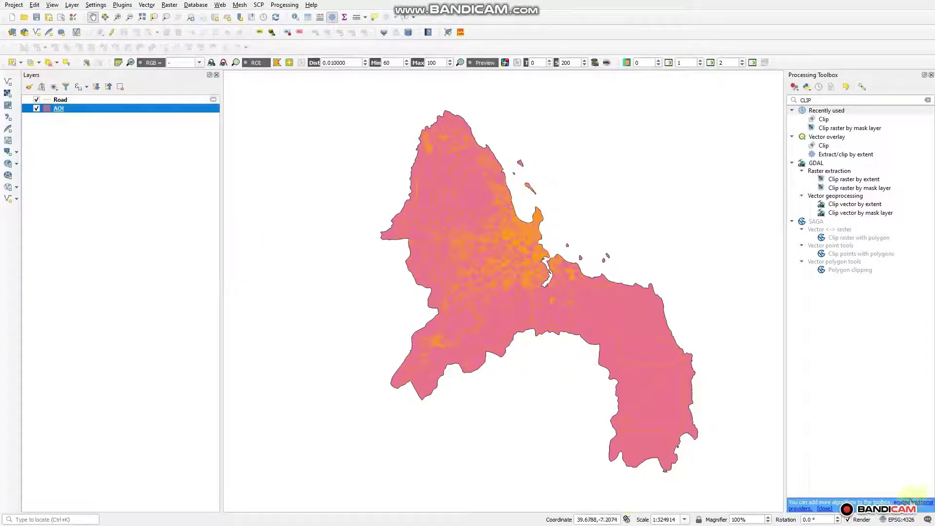
# Start the Reproject Layer tool with the Road layer as its input.
pyautogui.click(68, 102)
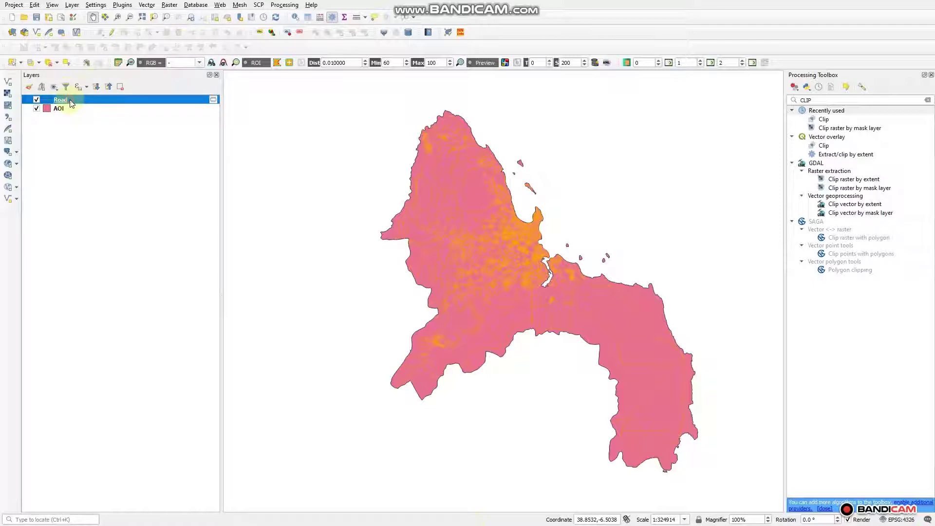
pyautogui.click(166, 6)
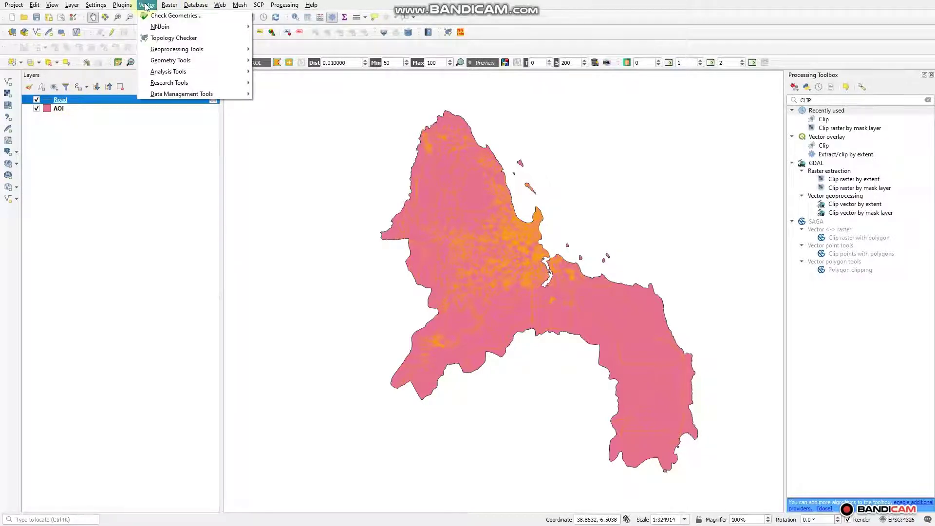
pyautogui.click(147, 6)
pyautogui.click(146, 6)
pyautogui.moveTo(190, 95)
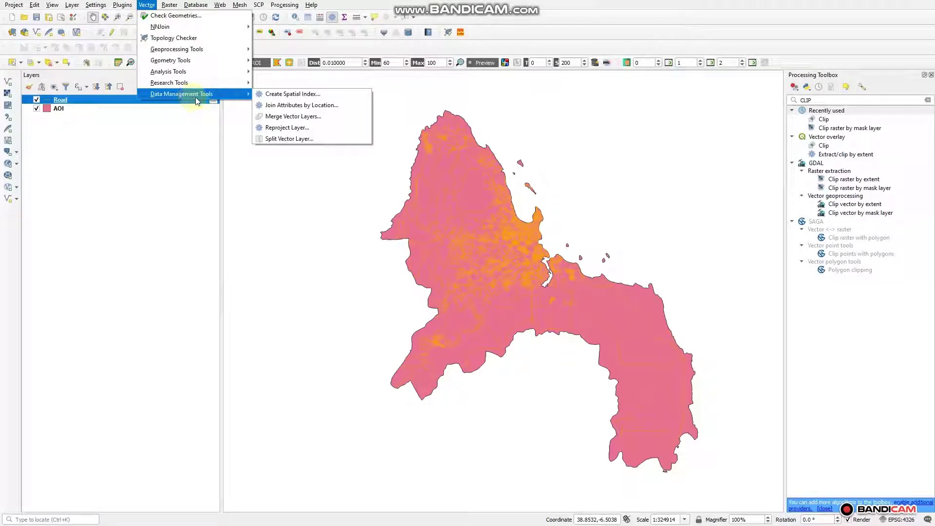
pyautogui.click(281, 129)
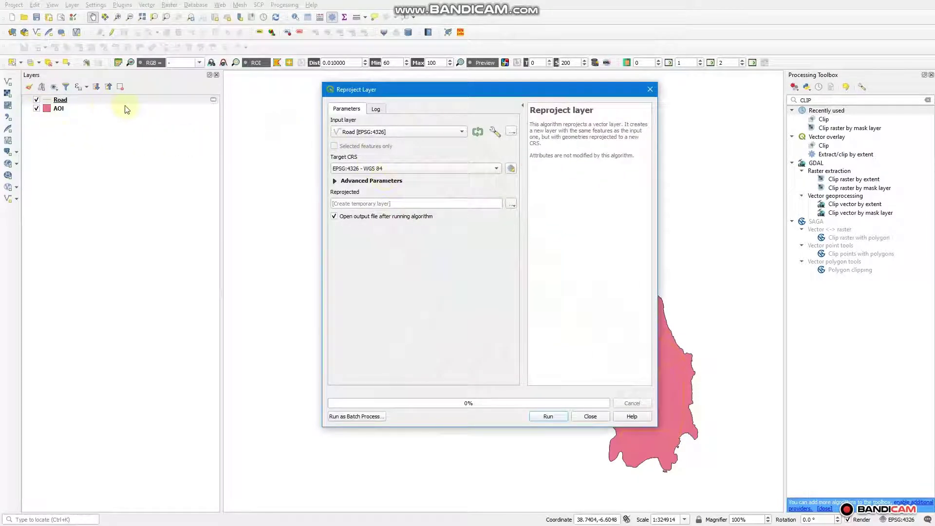
pyautogui.moveTo(121, 102); pyautogui.dragTo(422, 137)
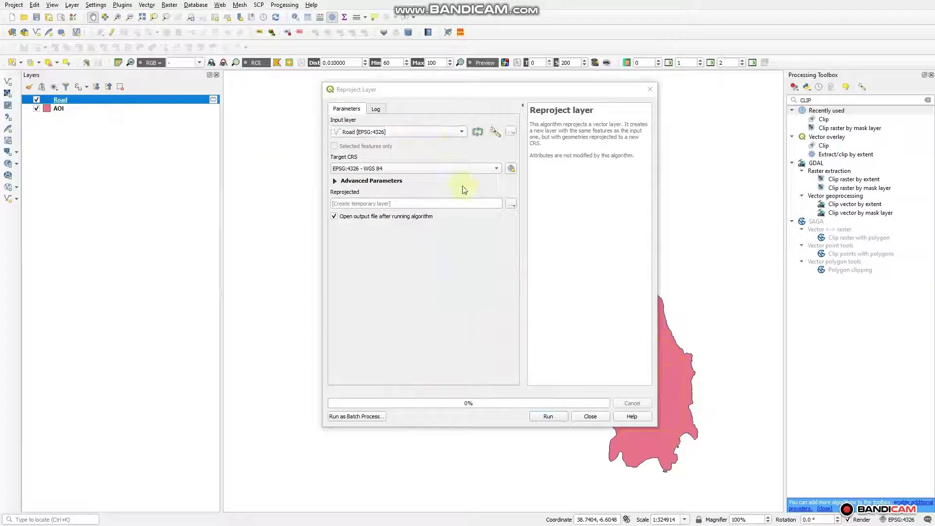
# Reproject Road to EPSG:32737 - WGS 84 / UTM zone 37S as a temporary layer.
pyautogui.click(511, 169)
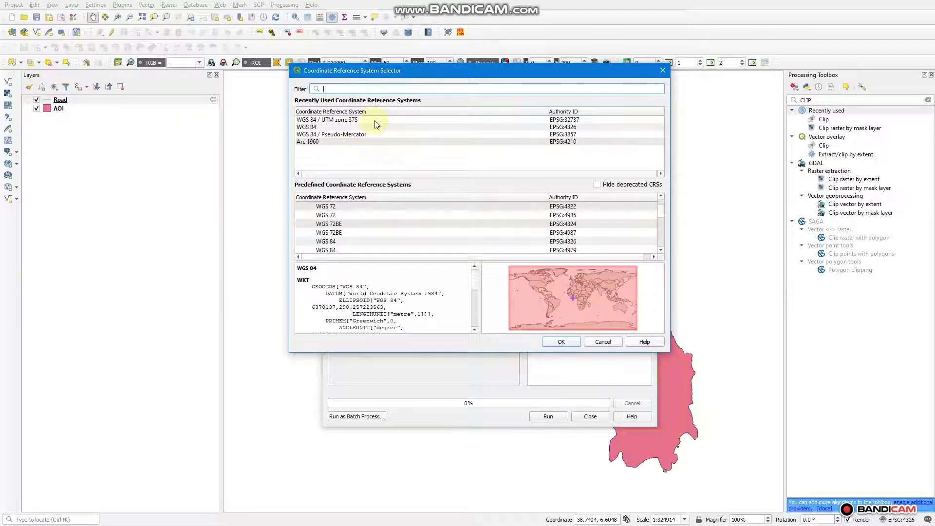
pyautogui.click(375, 121)
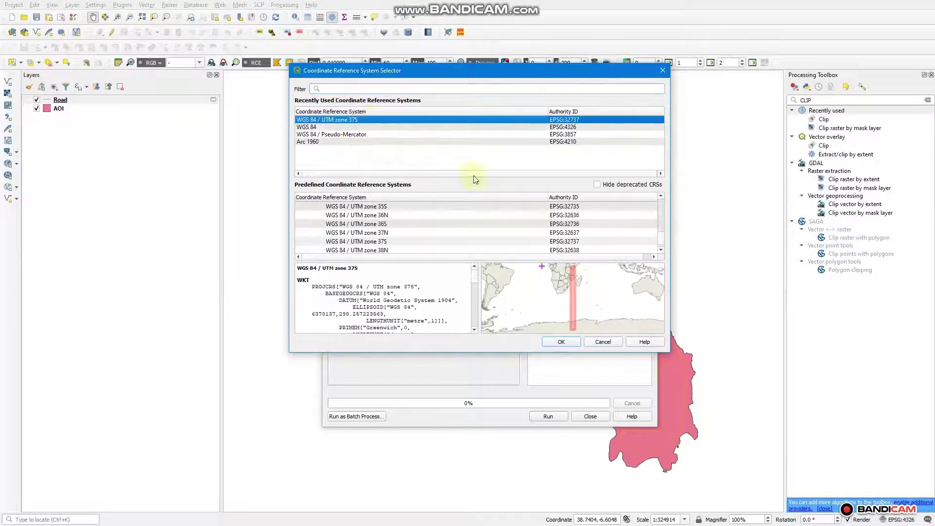
pyautogui.click(562, 343)
pyautogui.click(549, 416)
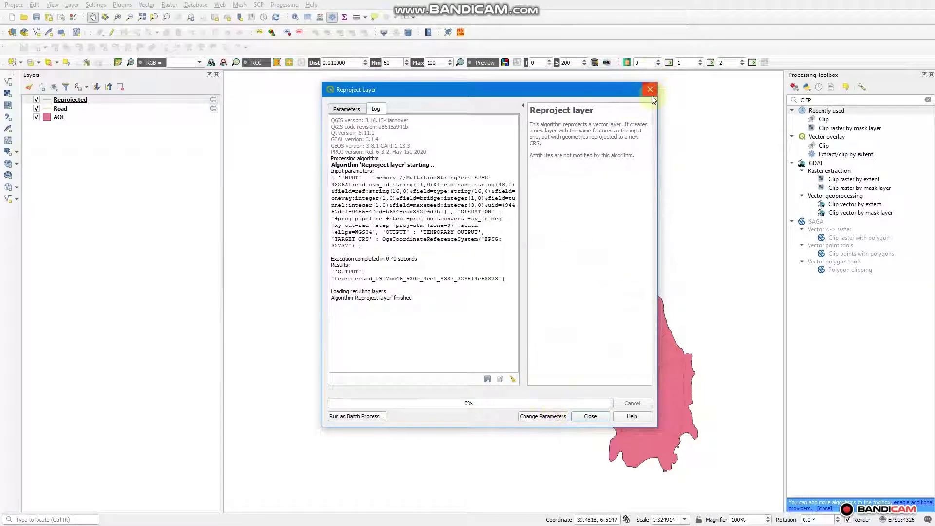
pyautogui.click(650, 92)
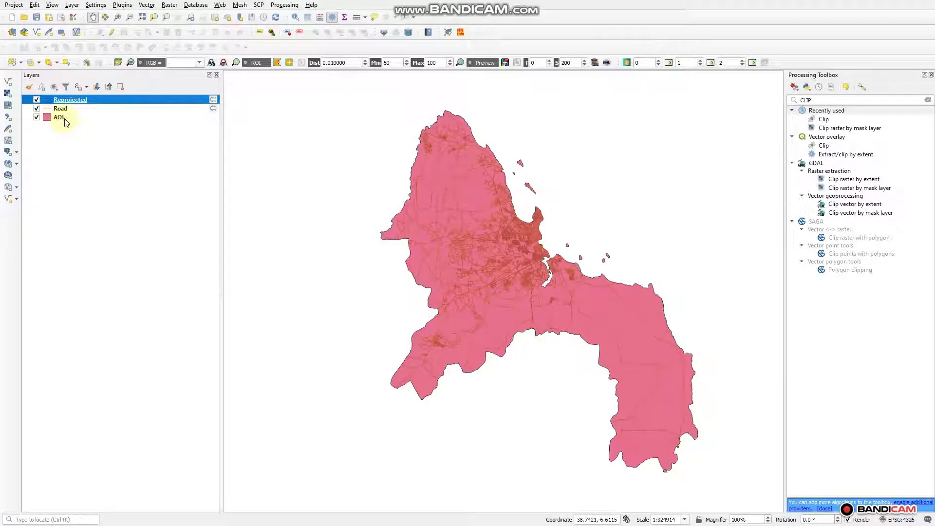
# Start the Reproject Layer tool again with the AOI layer as its input.
pyautogui.click(67, 120)
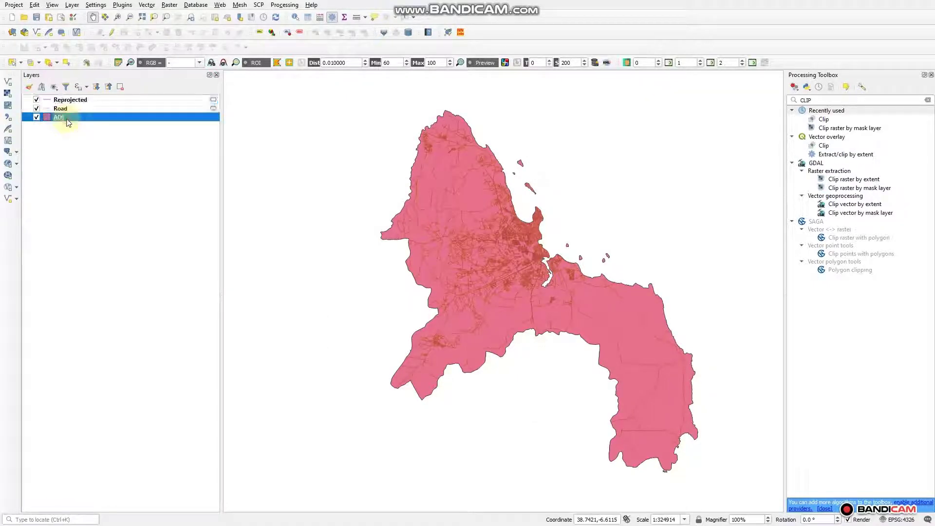
pyautogui.click(169, 5)
pyautogui.click(147, 6)
pyautogui.click(148, 5)
pyautogui.moveTo(199, 99)
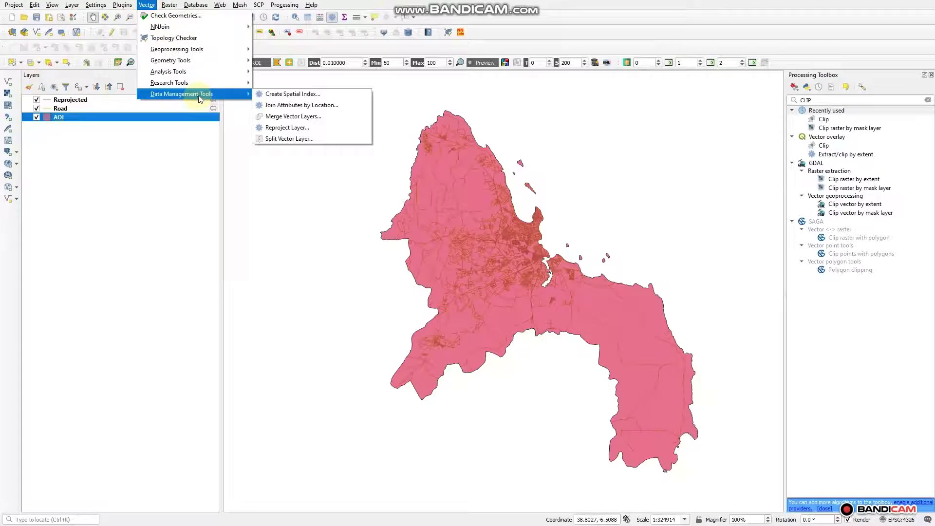
pyautogui.click(287, 128)
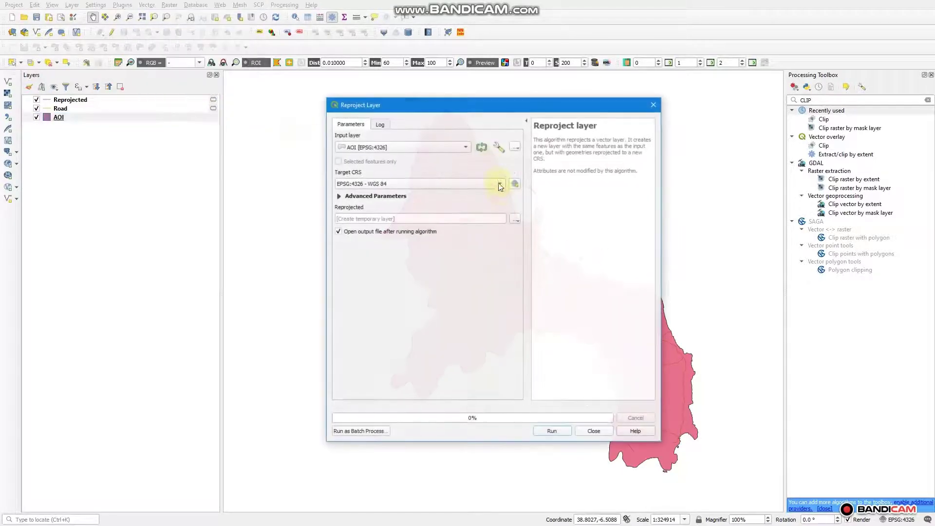
pyautogui.click(87, 121)
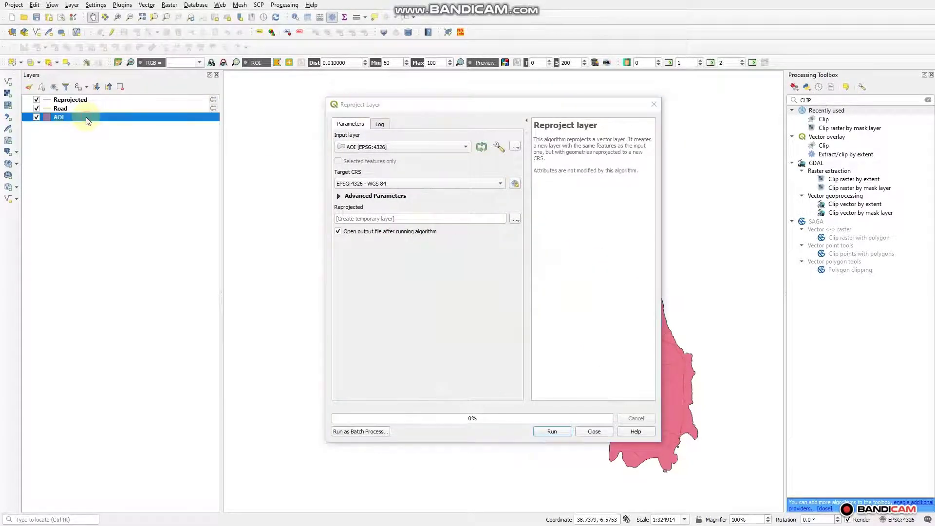
pyautogui.moveTo(90, 118); pyautogui.dragTo(395, 152)
# Reproject AOI to EPSG:32737 - WGS 84 / UTM zone 37S as a temporary layer.
pyautogui.click(514, 183)
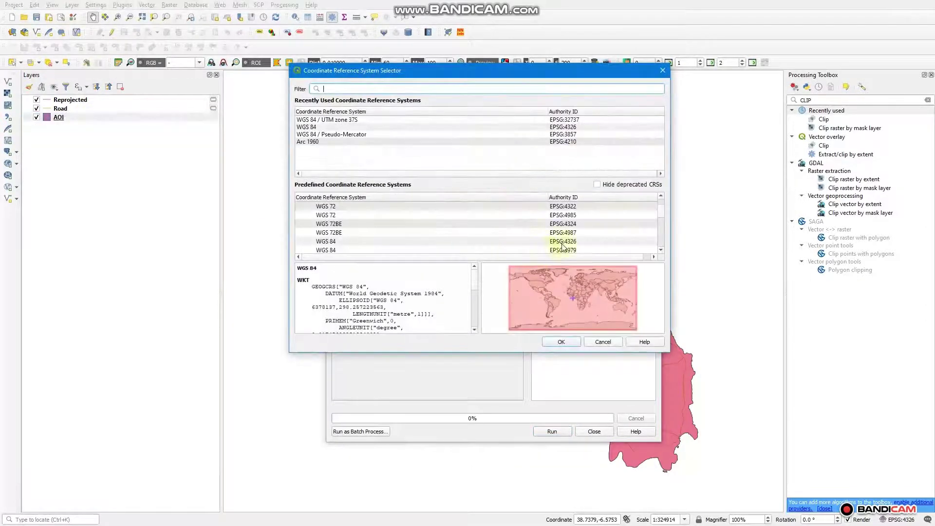
pyautogui.click(342, 121)
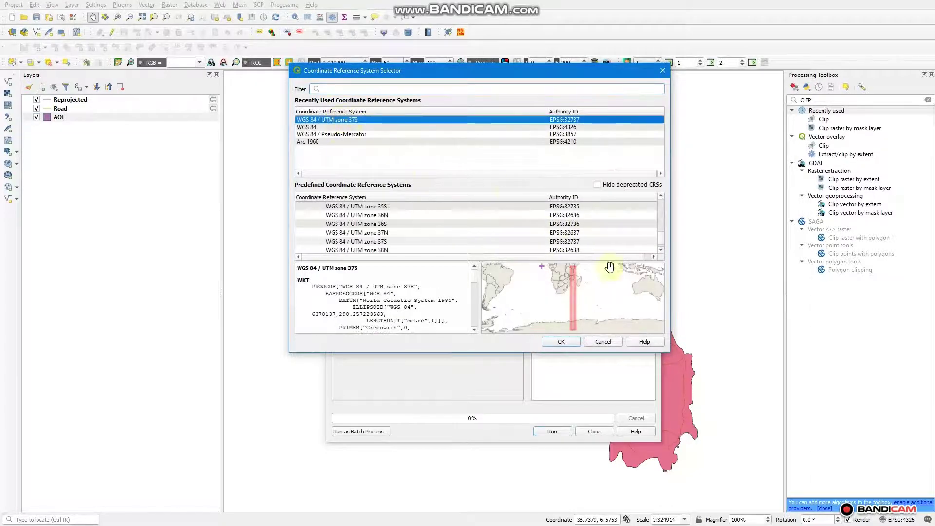
pyautogui.click(561, 341)
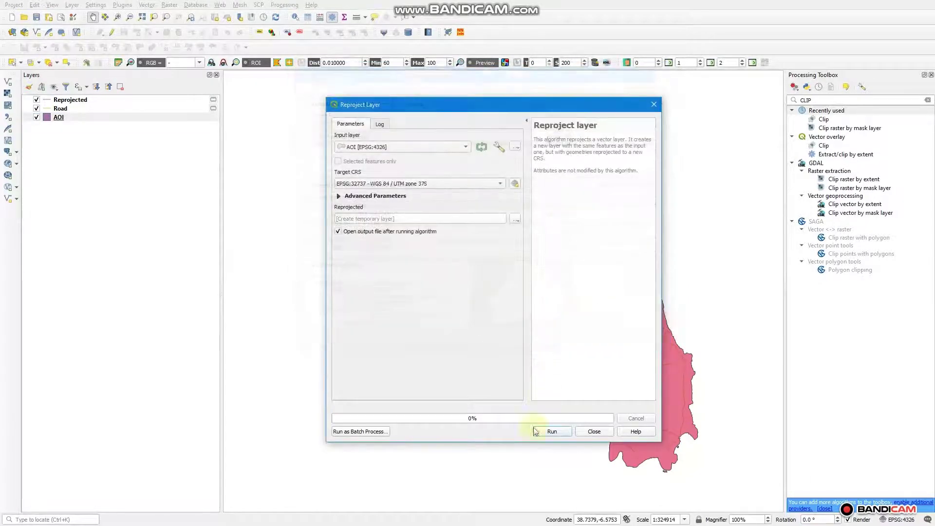
pyautogui.click(560, 433)
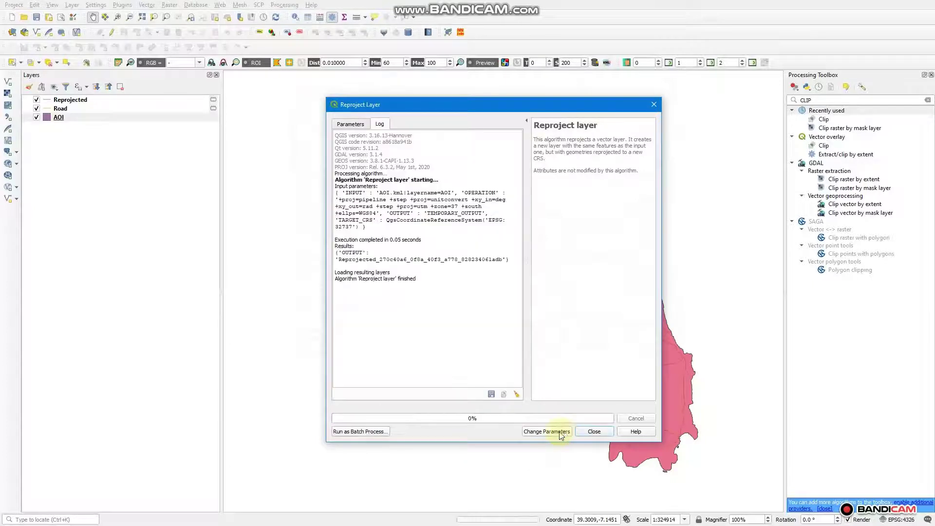
pyautogui.click(654, 104)
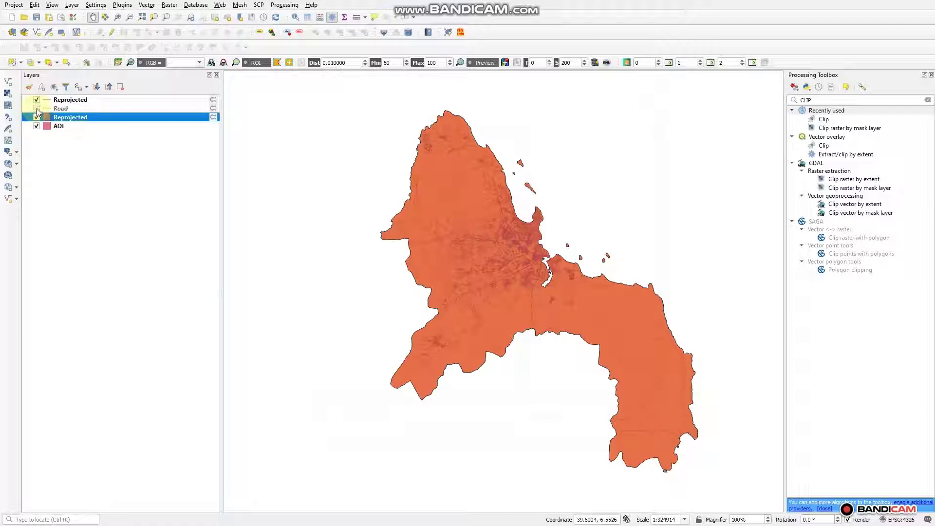
# Hide the original AOI layer and remove it from the project.
pyautogui.click(37, 126)
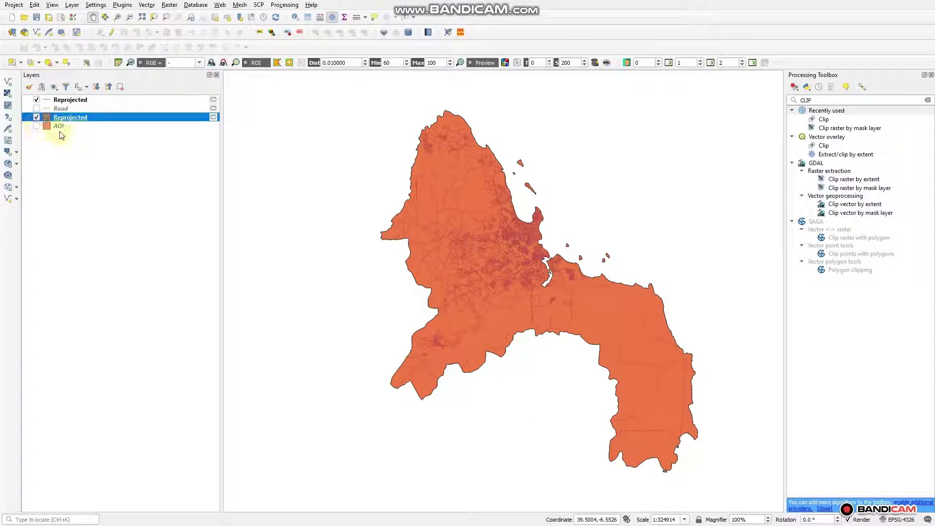
pyautogui.click(63, 128)
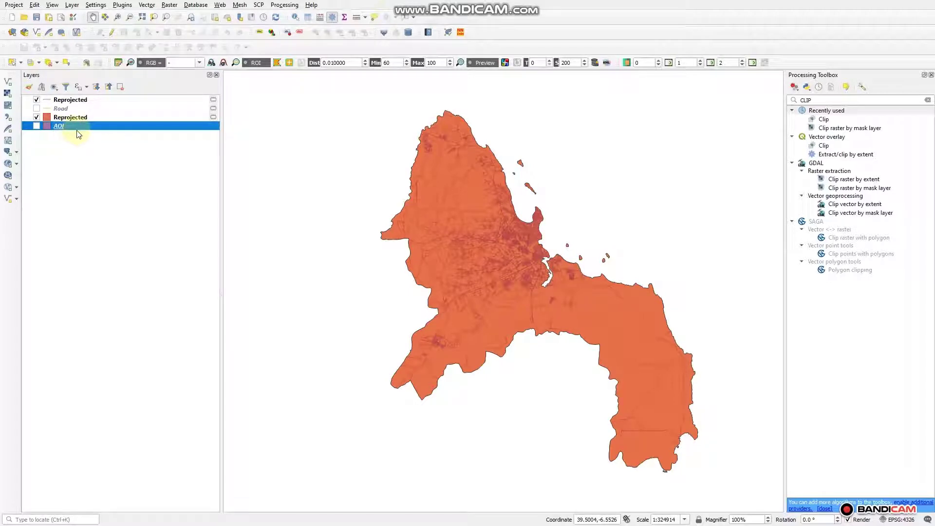
pyautogui.click(121, 88)
pyautogui.click(446, 274)
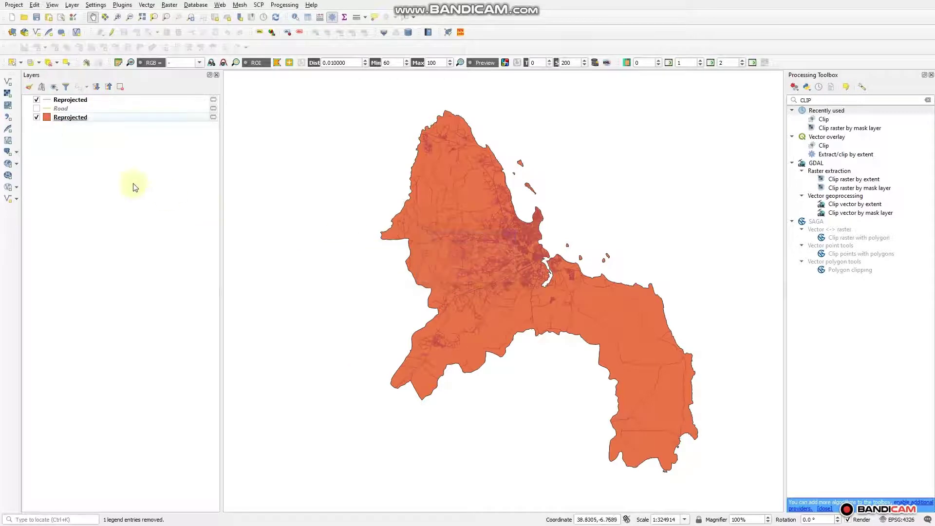
# Make the original Road layer visible again and remove it from the project.
pyautogui.click(37, 109)
pyautogui.click(99, 111)
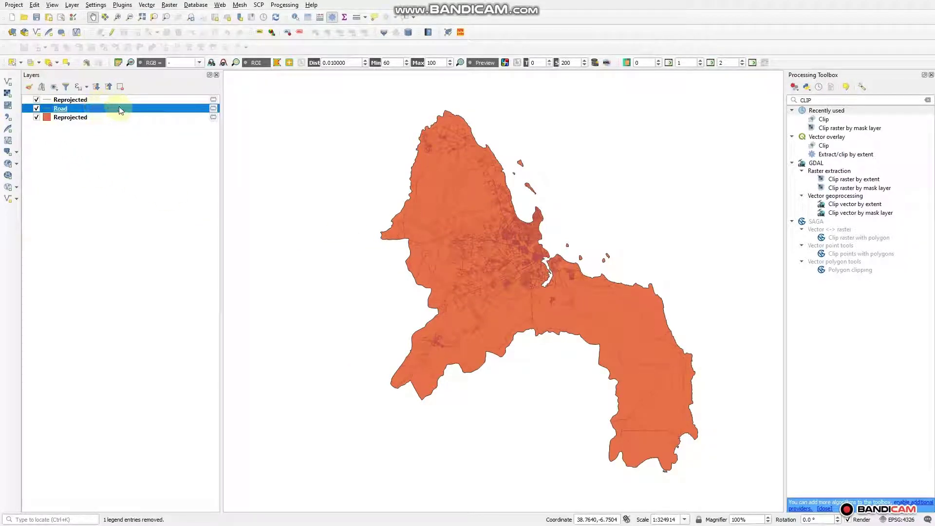
pyautogui.click(121, 87)
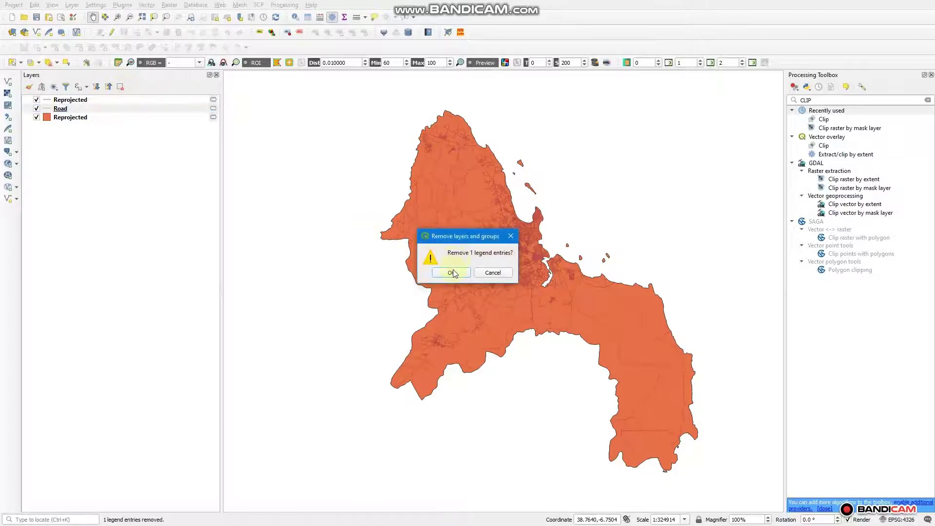
pyautogui.click(452, 273)
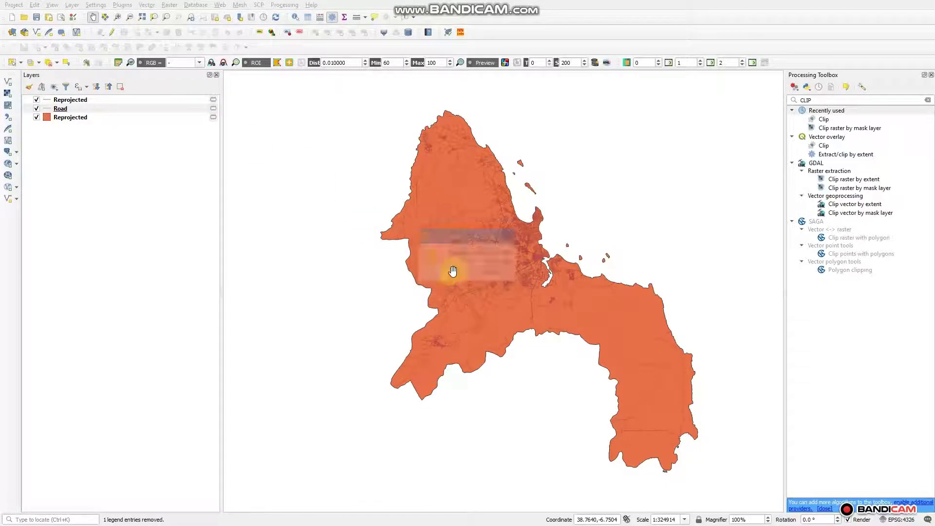
# Rename the reprojected line layer as Road.
pyautogui.click(94, 99)
pyautogui.rightClick(96, 99)
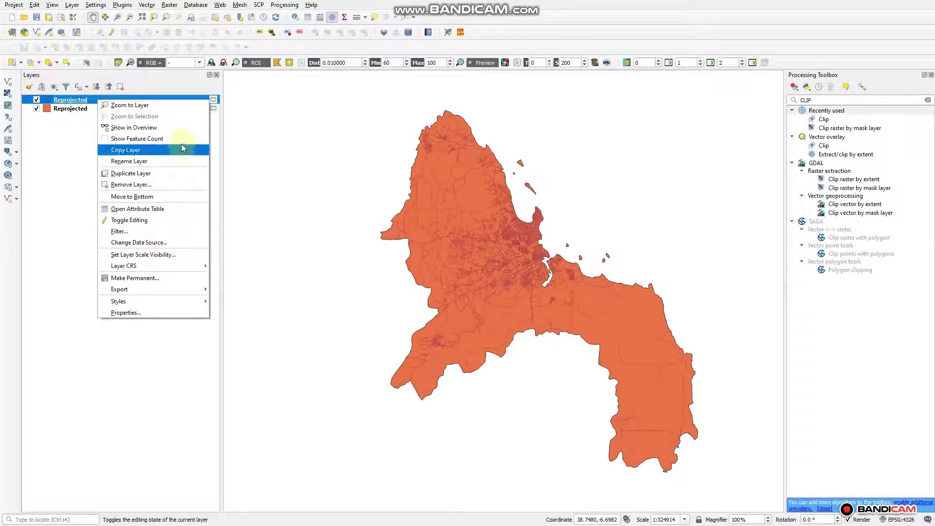
pyautogui.click(160, 160)
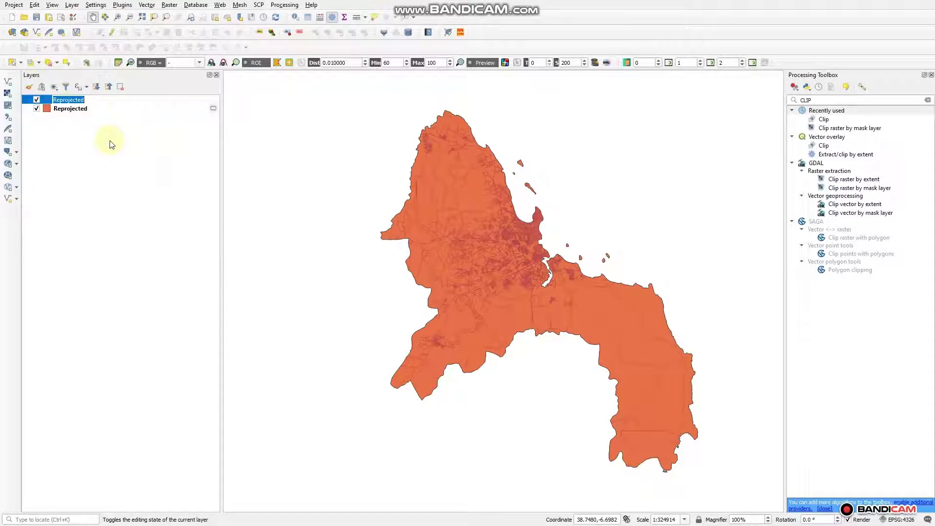
pyautogui.write('Road')
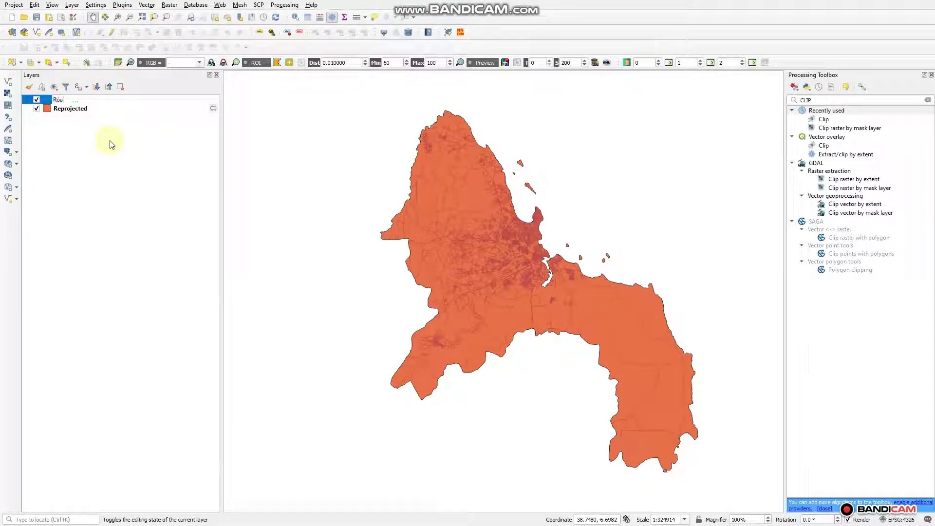
# Rename the reprojected polygon layer as AOI.
pyautogui.click(71, 109)
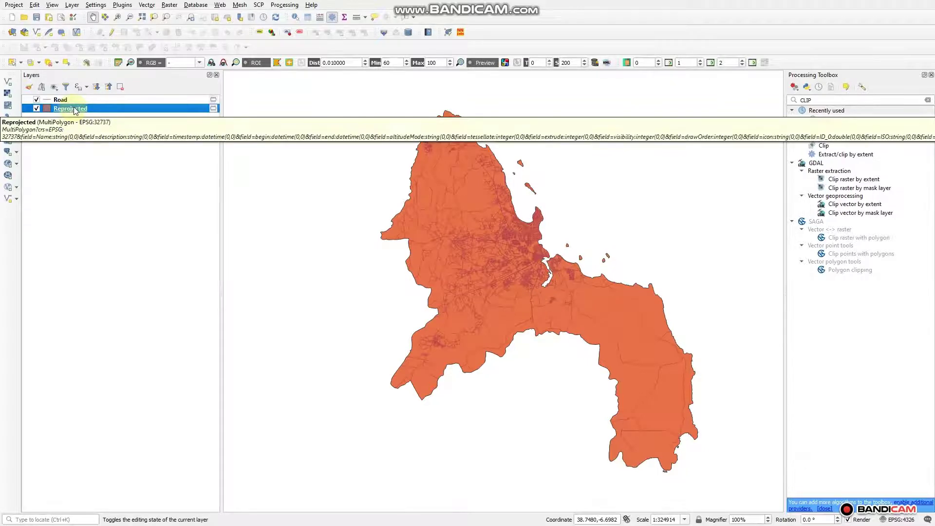
pyautogui.rightClick(114, 108)
pyautogui.click(141, 168)
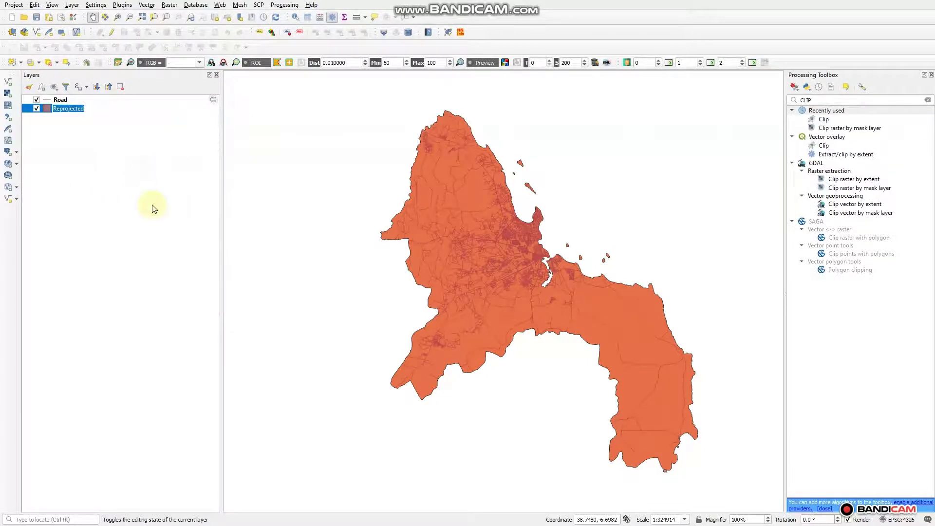
pyautogui.write('AOI')
pyautogui.press('Return')
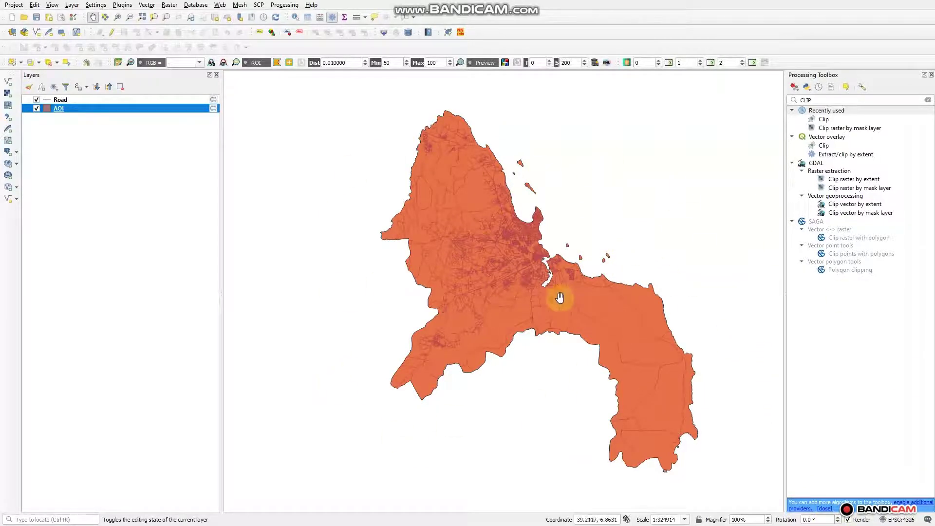
# Set the project coordinate reference system to WGS 84 / UTM zone 37S (EPSG:32737).
pyautogui.click(906, 520)
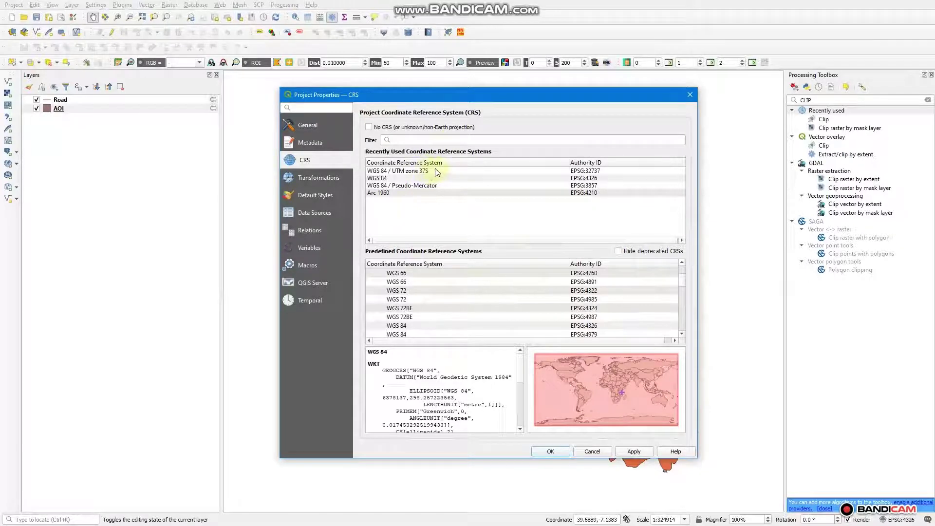
pyautogui.click(435, 172)
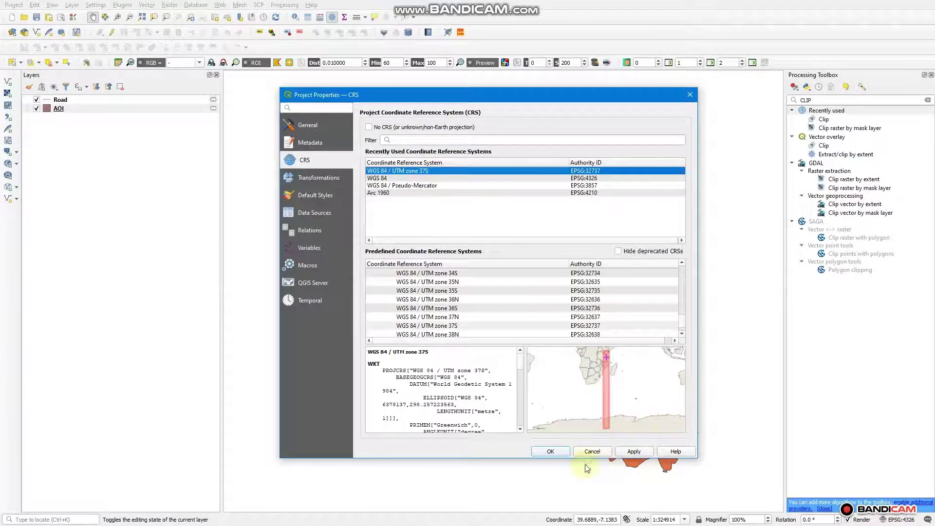
pyautogui.click(634, 452)
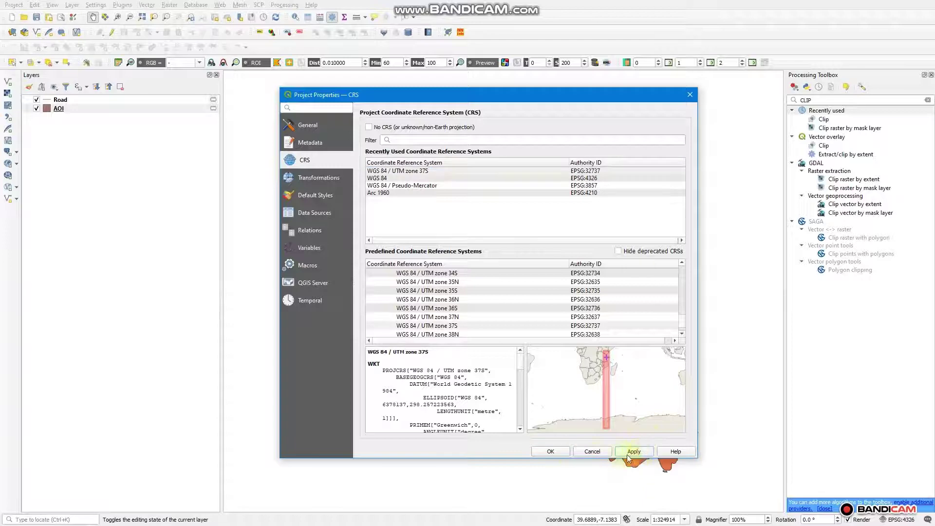
pyautogui.click(551, 452)
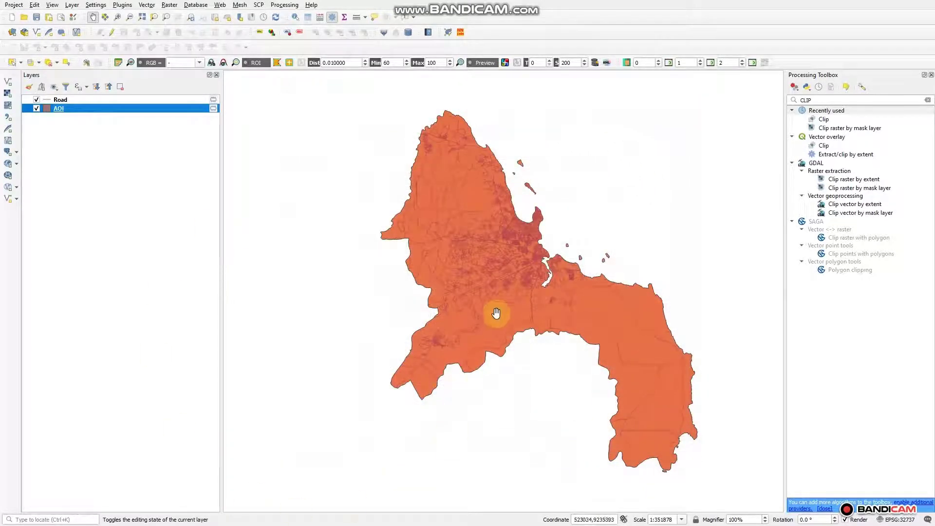
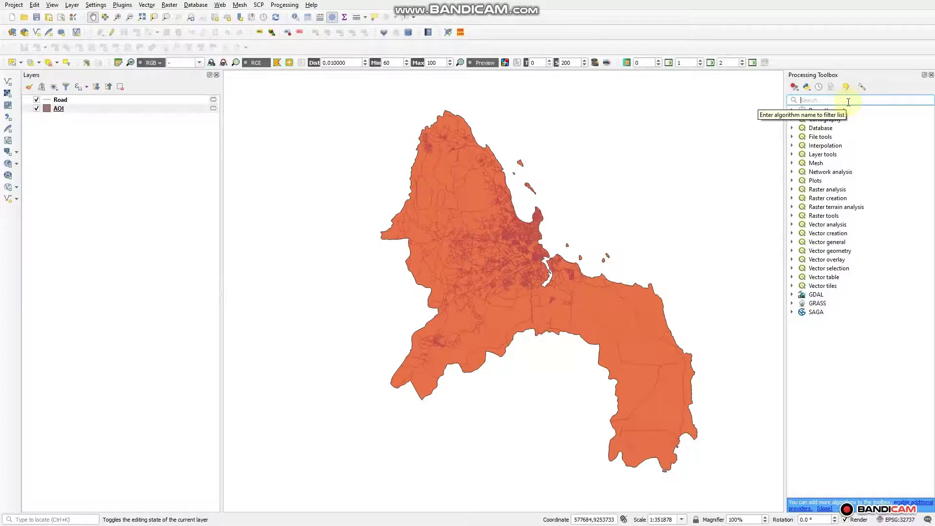
# Find the Random points in polygons algorithm and open it with AOI as the input polygon layer.
pyautogui.write('rand')
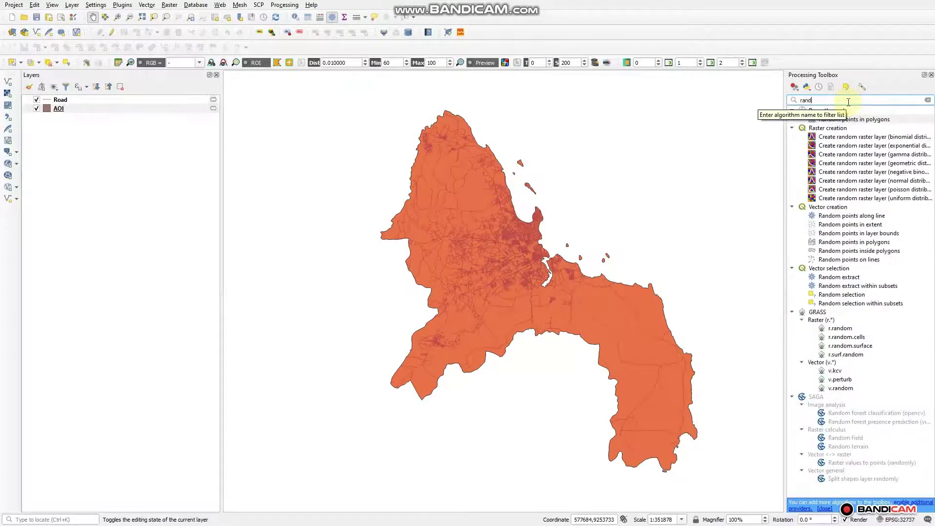
pyautogui.write('om po')
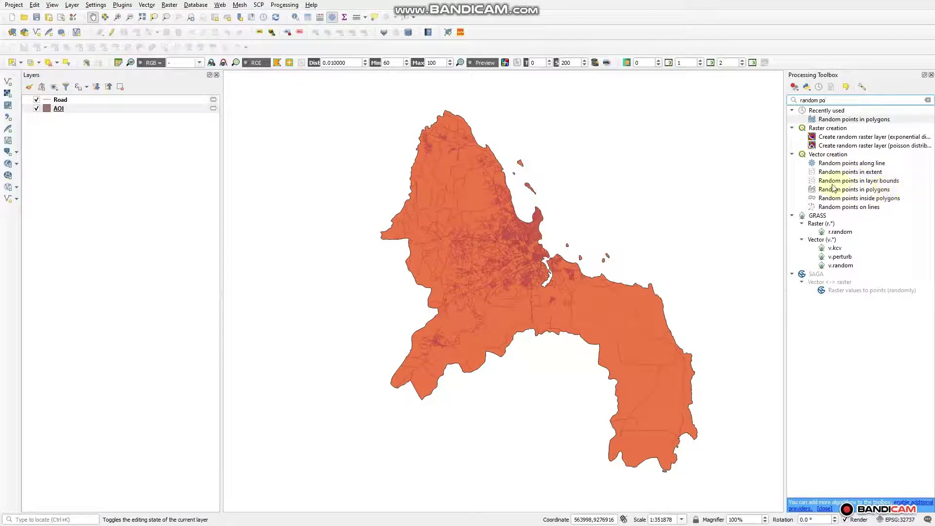
pyautogui.click(873, 191)
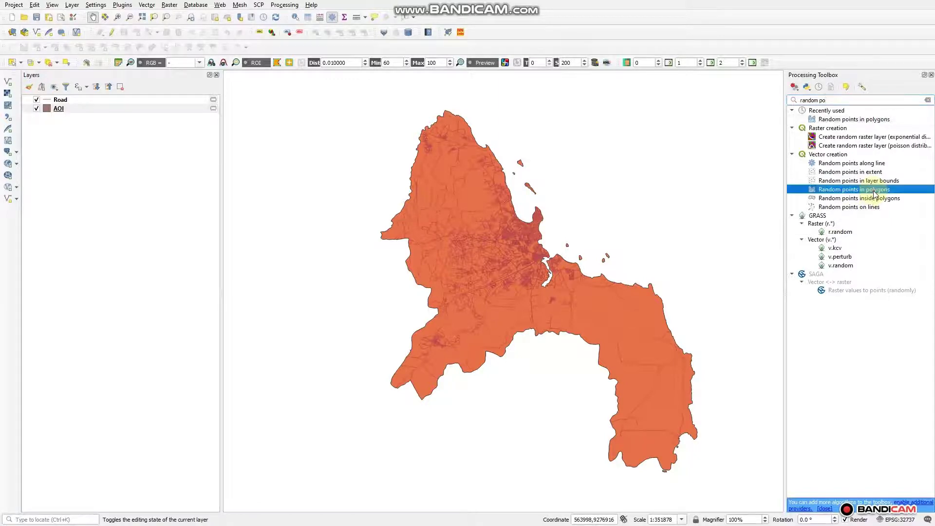
pyautogui.doubleClick(874, 194)
pyautogui.moveTo(490, 121); pyautogui.dragTo(462, 95)
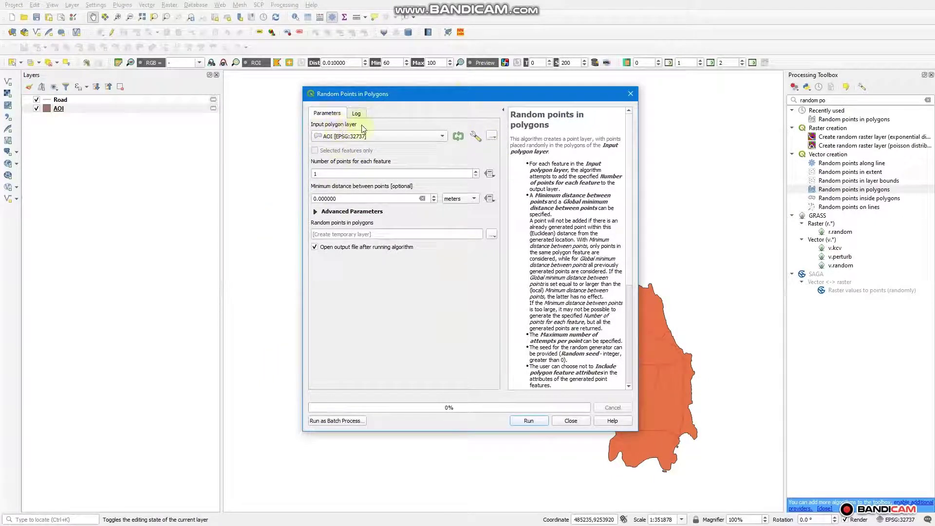
pyautogui.moveTo(92, 110); pyautogui.dragTo(366, 146)
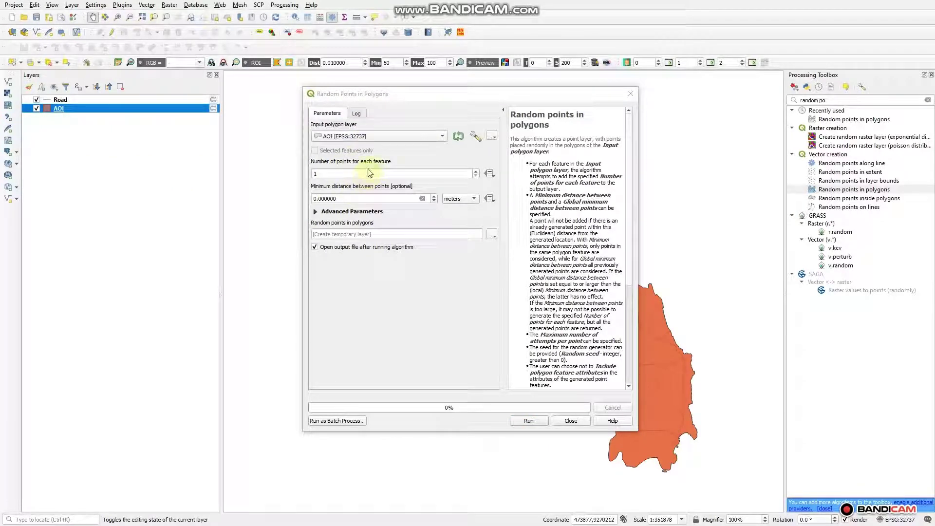
# Generate 100 random points per feature inside the AOI layer with a minimum distance of 500 meters, as a temporary layer.
pyautogui.click(327, 173)
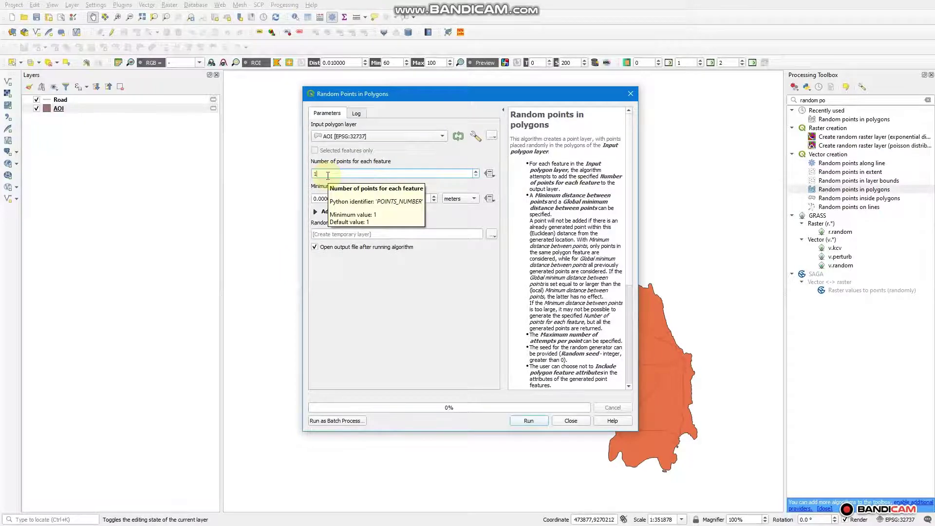
pyautogui.write('00')
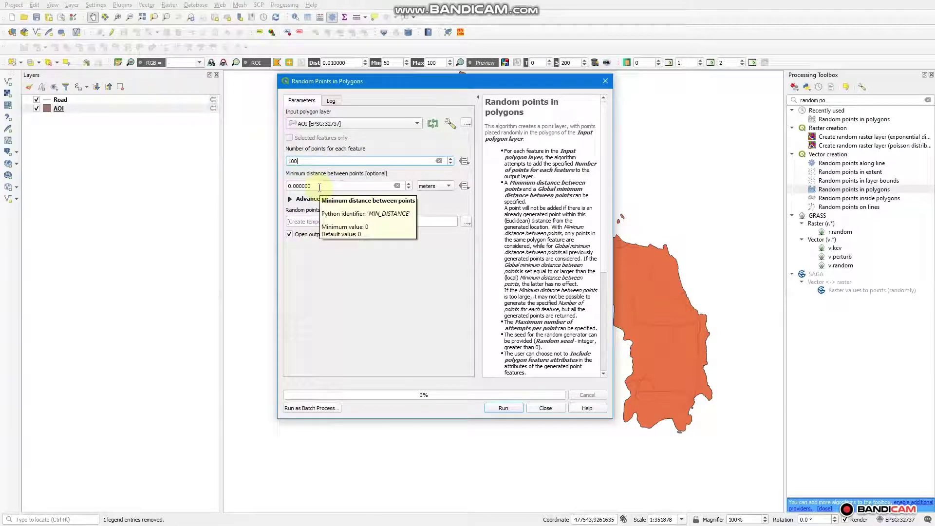
pyautogui.press('BackSpace')
pyautogui.click(320, 186)
pyautogui.press('BackSpace')
pyautogui.press('BackSpace')
pyautogui.press('BackSpace')
pyautogui.press('BackSpace')
pyautogui.press('BackSpace')
pyautogui.press('BackSpace')
pyautogui.press('BackSpace')
pyautogui.press('BackSpace')
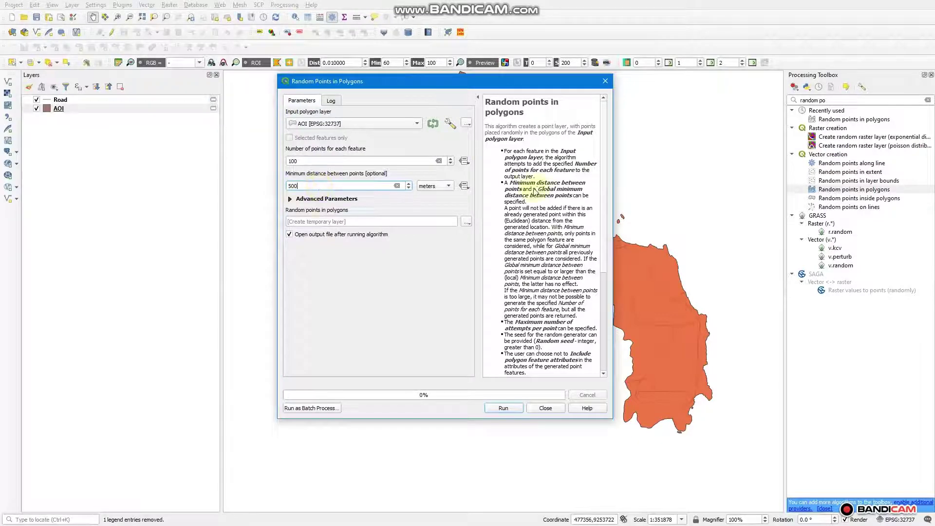
pyautogui.click(515, 410)
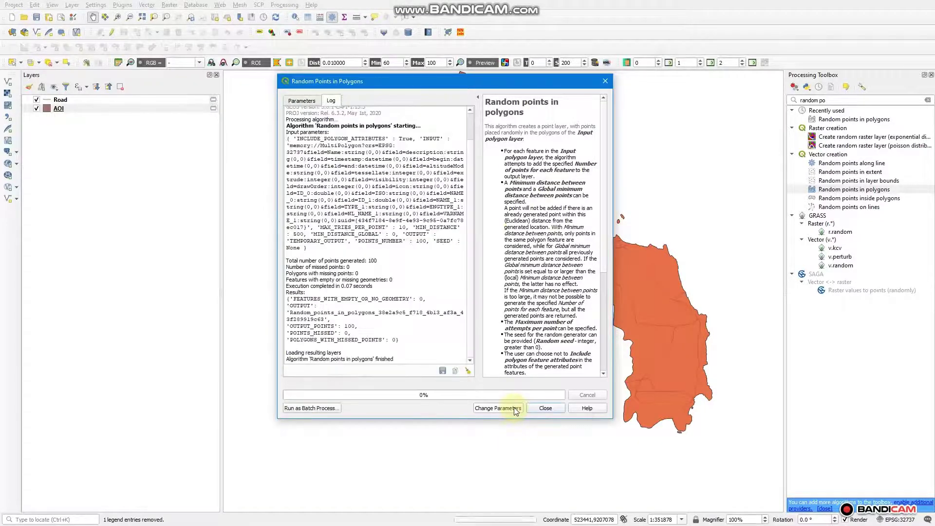
pyautogui.click(605, 83)
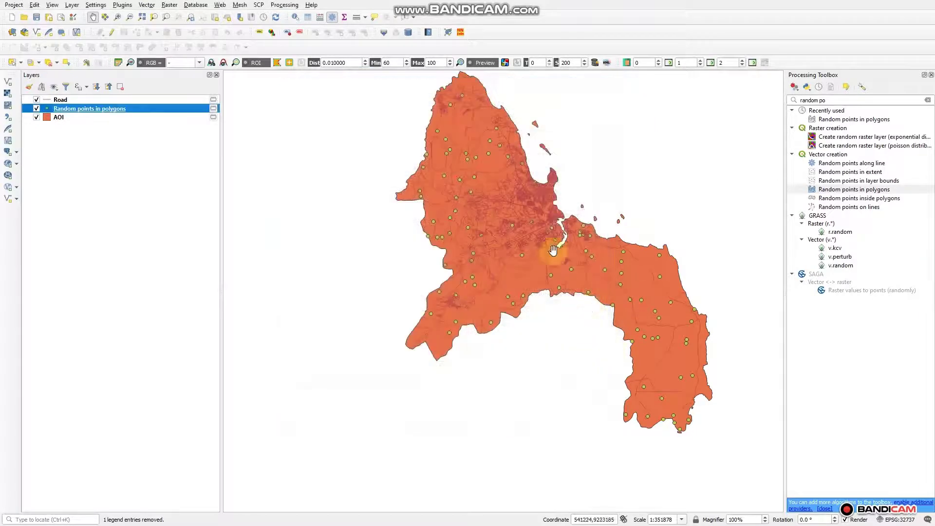
# Examine how the random points are distributed across the AOI and relative to the roads.
pyautogui.moveTo(476, 163); pyautogui.dragTo(498, 212)
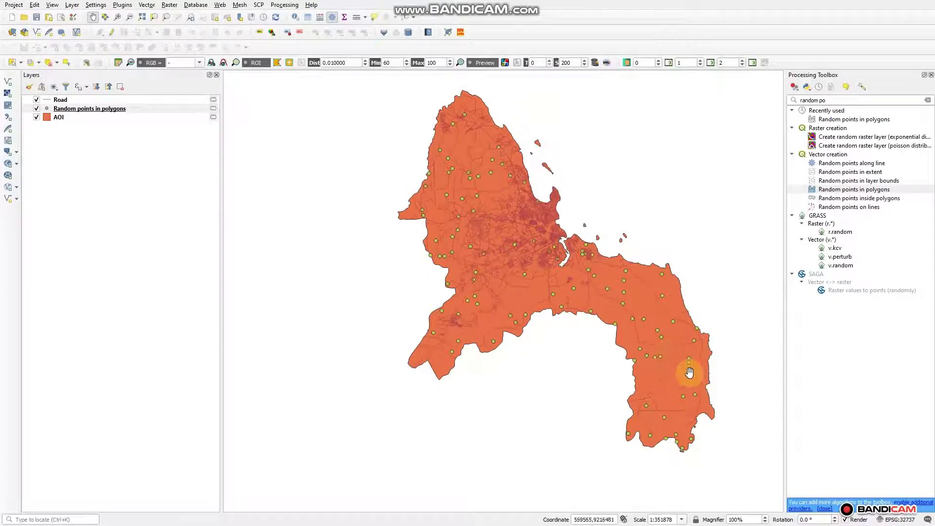
pyautogui.scroll(1, 479, 168)
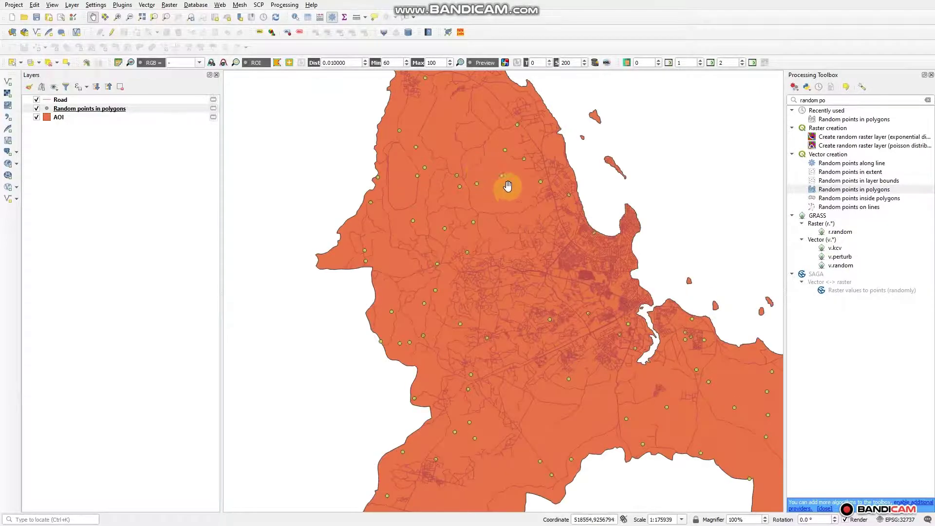
pyautogui.scroll(-1, 491, 207)
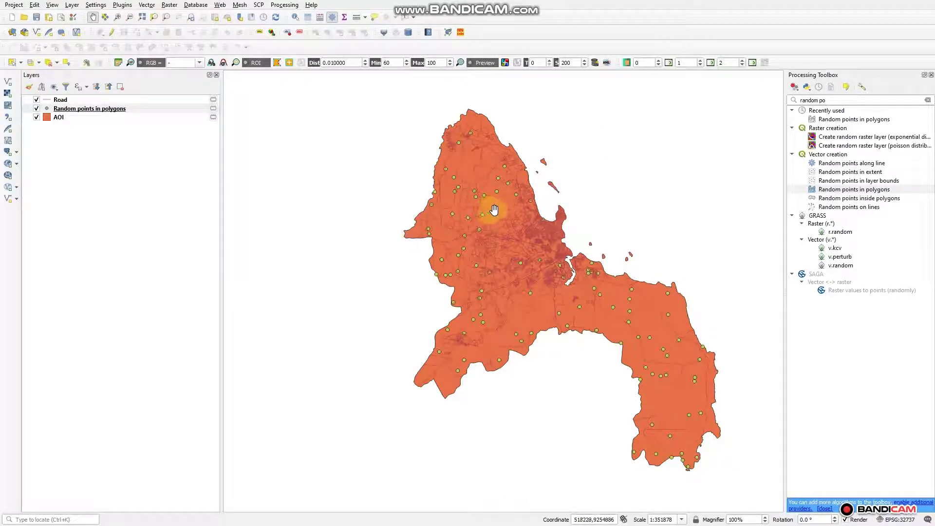
pyautogui.moveTo(493, 207); pyautogui.dragTo(445, 201)
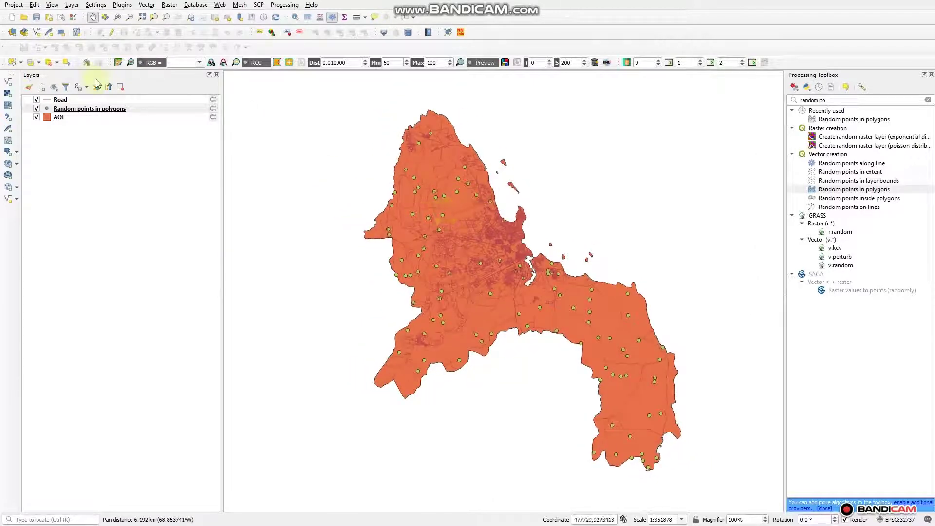
pyautogui.click(84, 109)
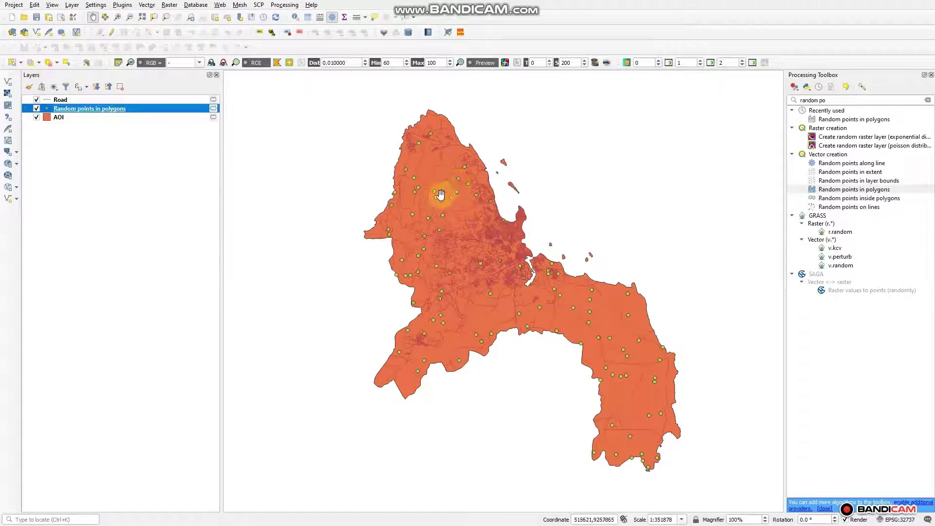
pyautogui.scroll(2, 422, 214)
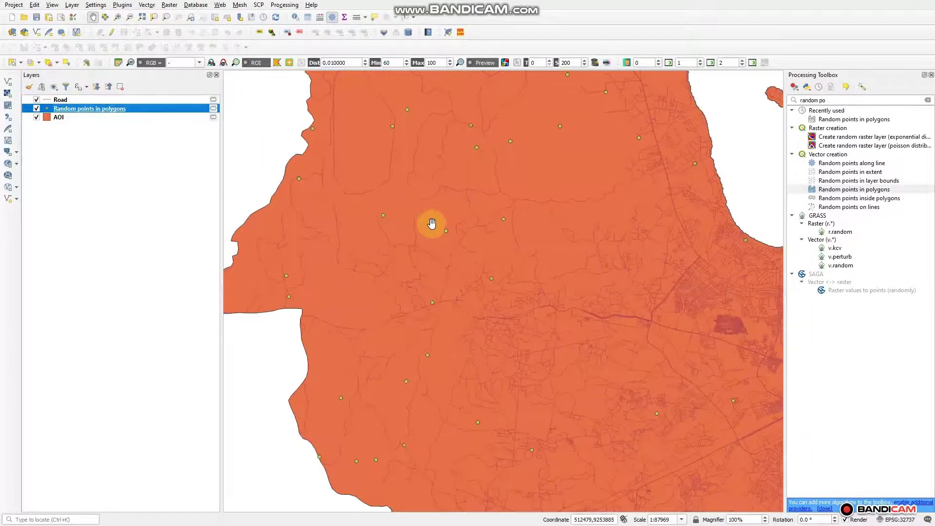
pyautogui.scroll(1, 445, 235)
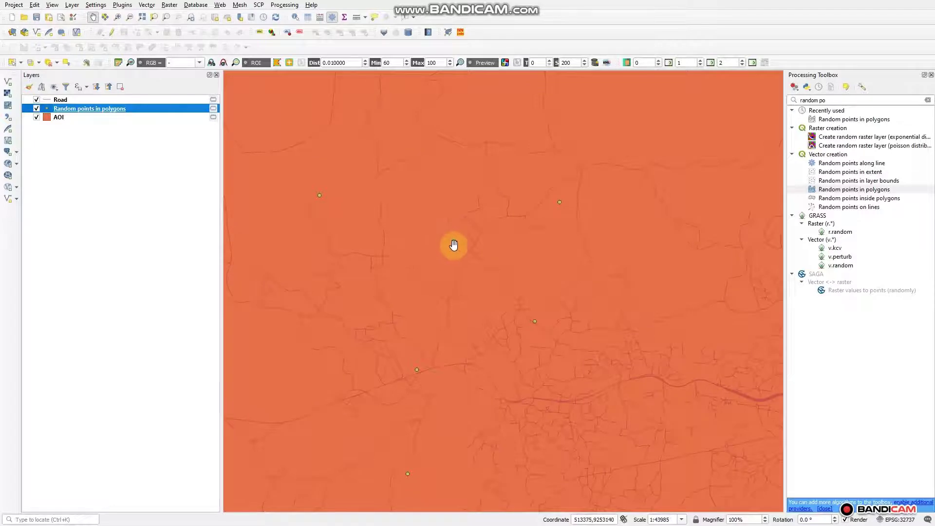
pyautogui.scroll(-2, 469, 227)
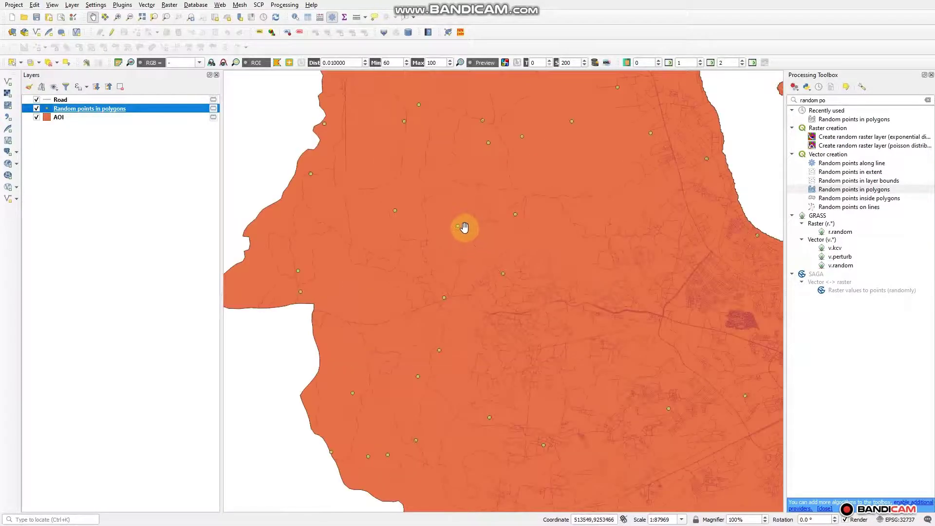
pyautogui.moveTo(455, 229); pyautogui.dragTo(428, 257)
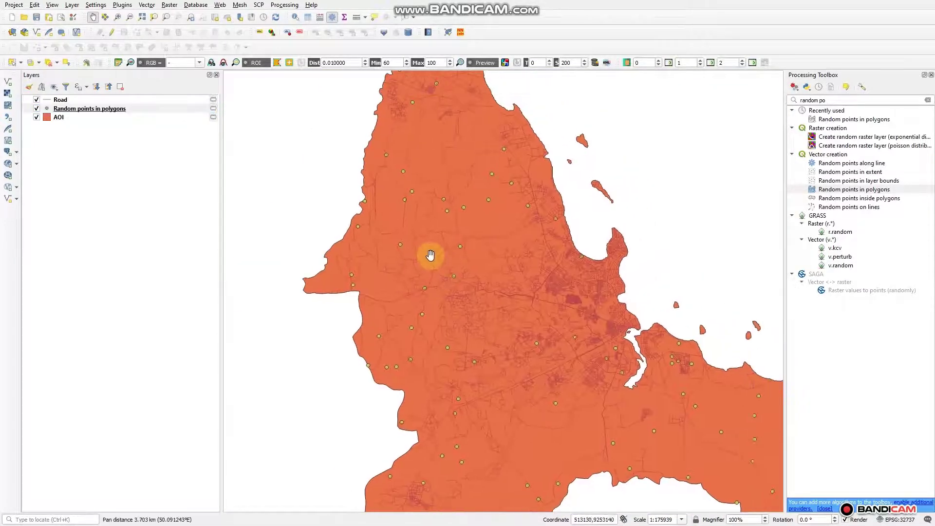
pyautogui.scroll(-1, 431, 250)
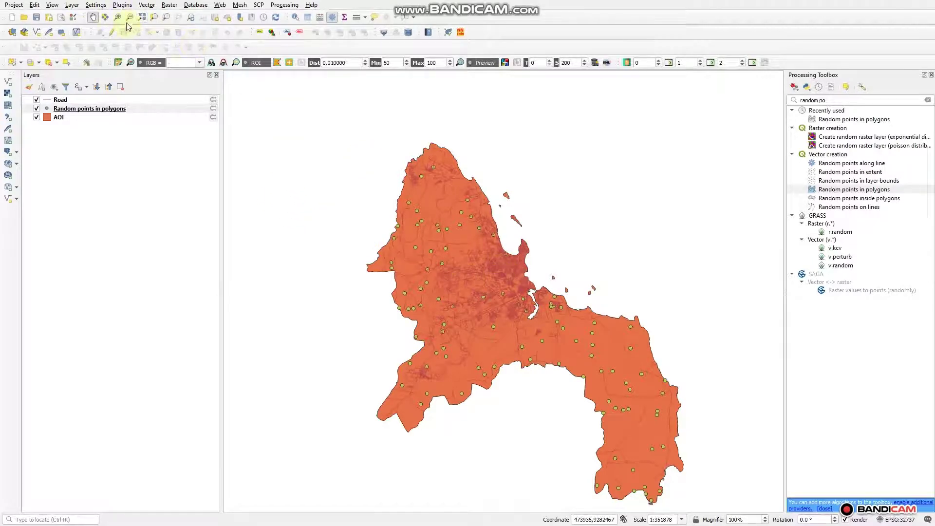
# Search the plugin manager for "nnj" to check whether the NNJoin plugin is installed.
pyautogui.click(123, 6)
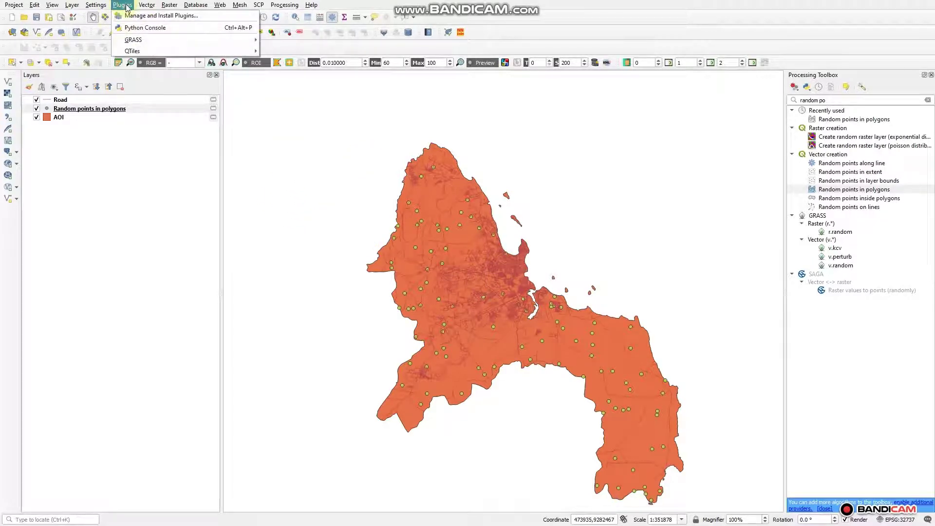
pyautogui.click(153, 16)
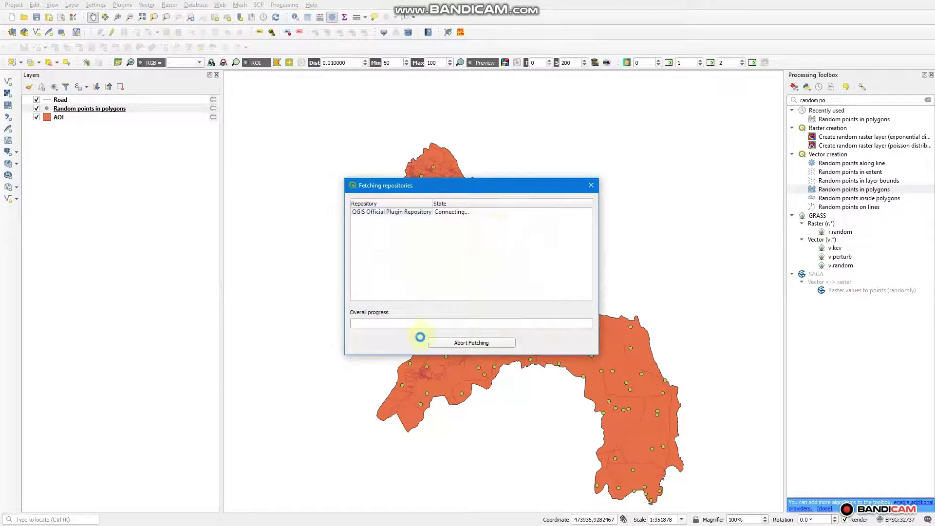
pyautogui.click(441, 341)
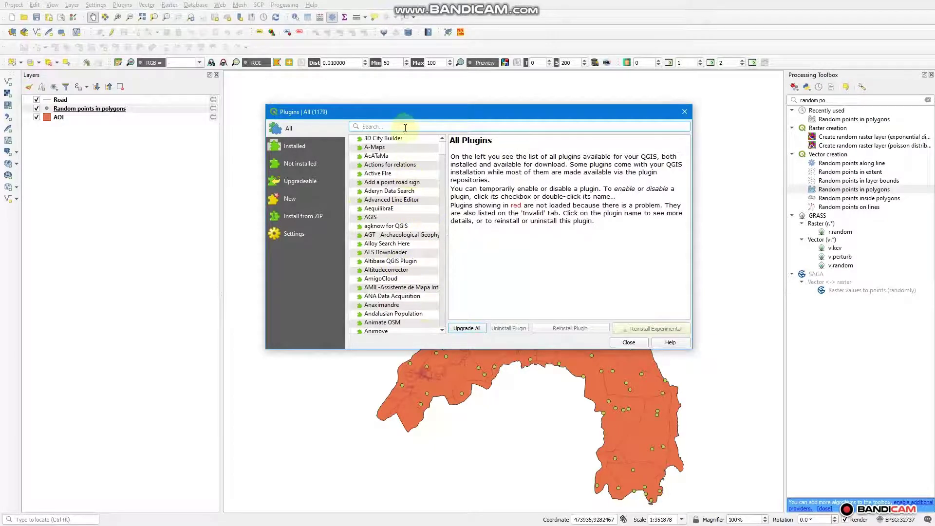
pyautogui.write('nn')
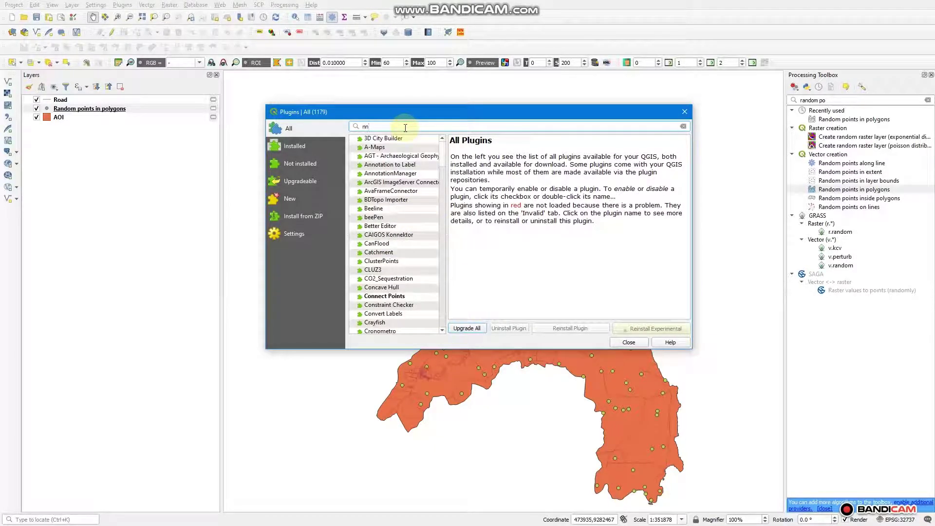
pyautogui.write('j')
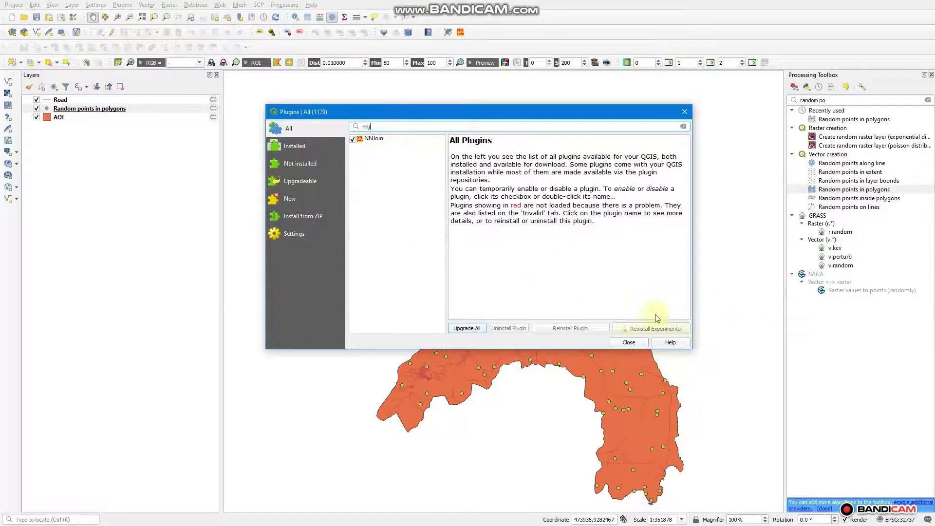
pyautogui.click(632, 343)
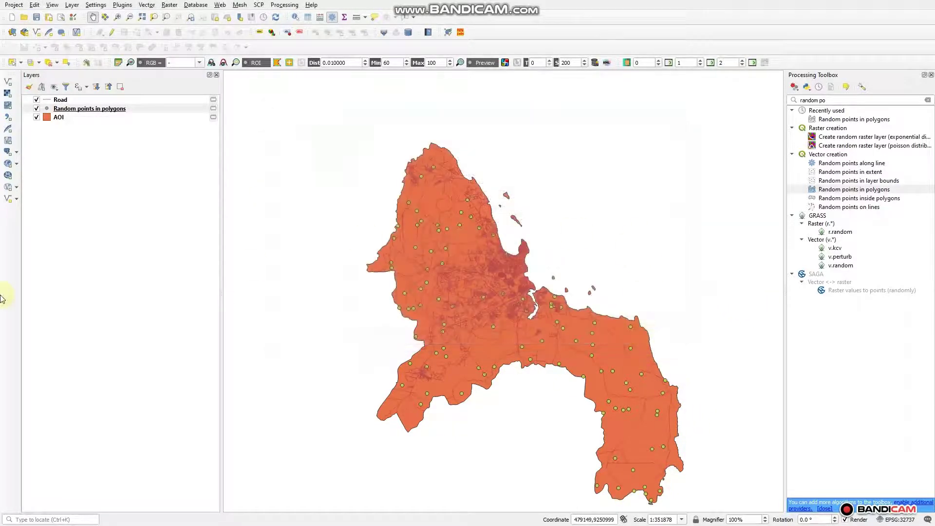
pyautogui.click(147, 4)
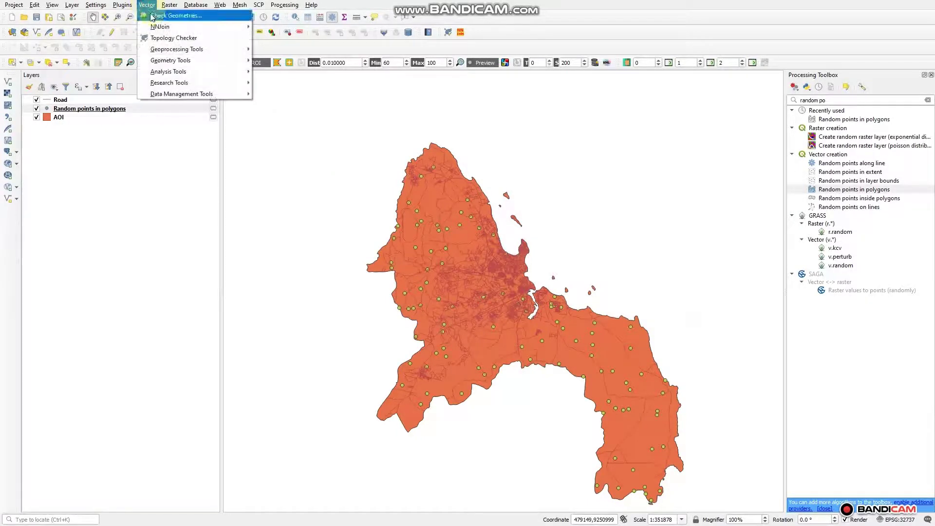
pyautogui.moveTo(163, 26)
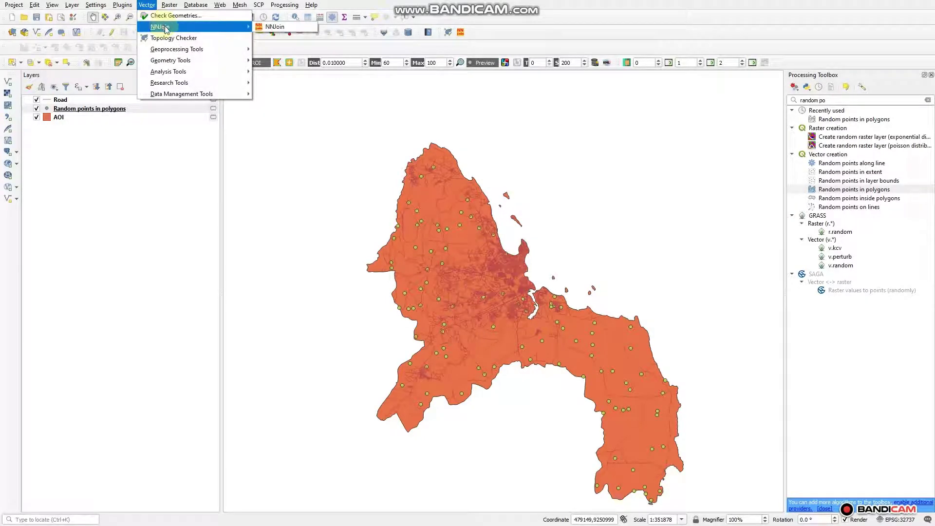
pyautogui.click(295, 31)
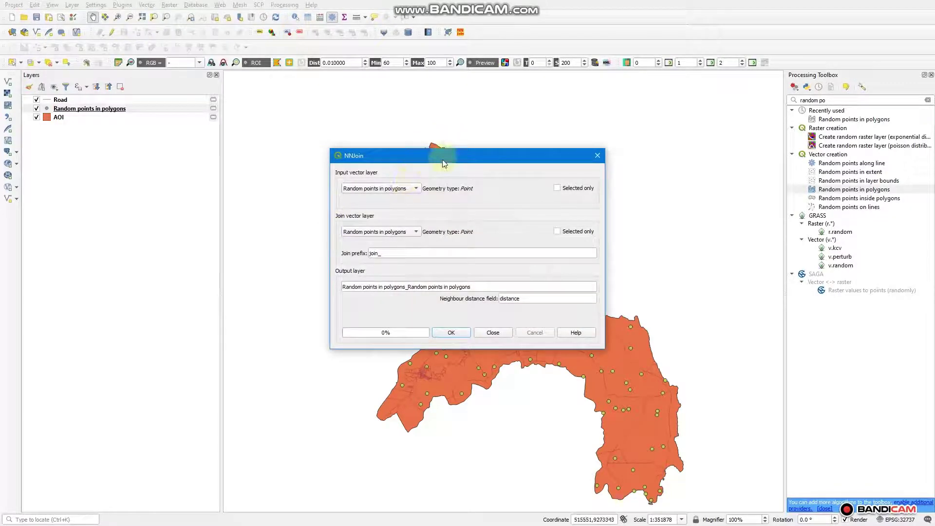
pyautogui.moveTo(445, 162); pyautogui.dragTo(423, 128)
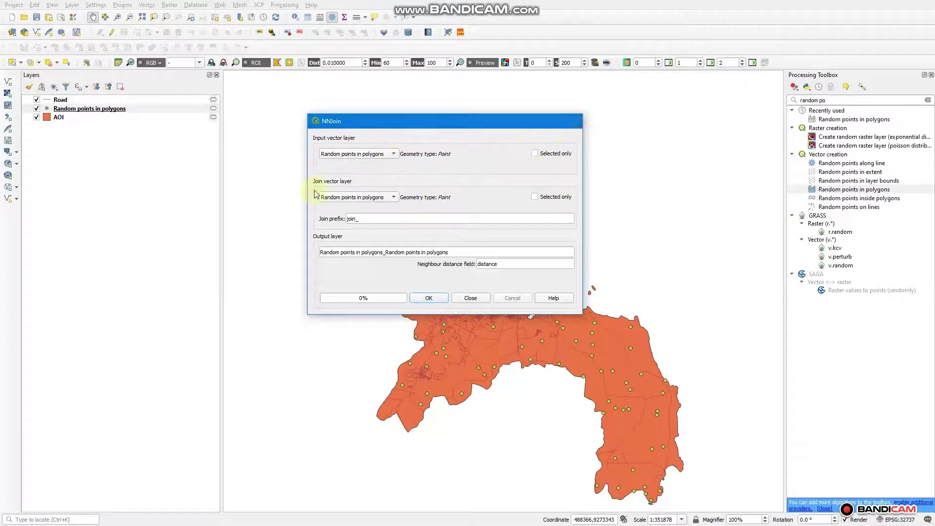
pyautogui.press('Escape')
# Rename the random points layer as buildings.
pyautogui.rightClick(136, 110)
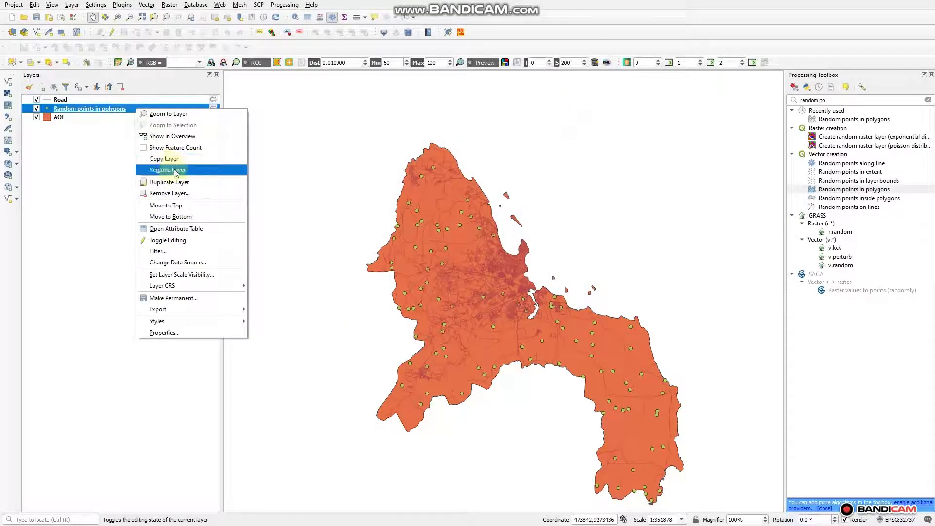
pyautogui.click(165, 170)
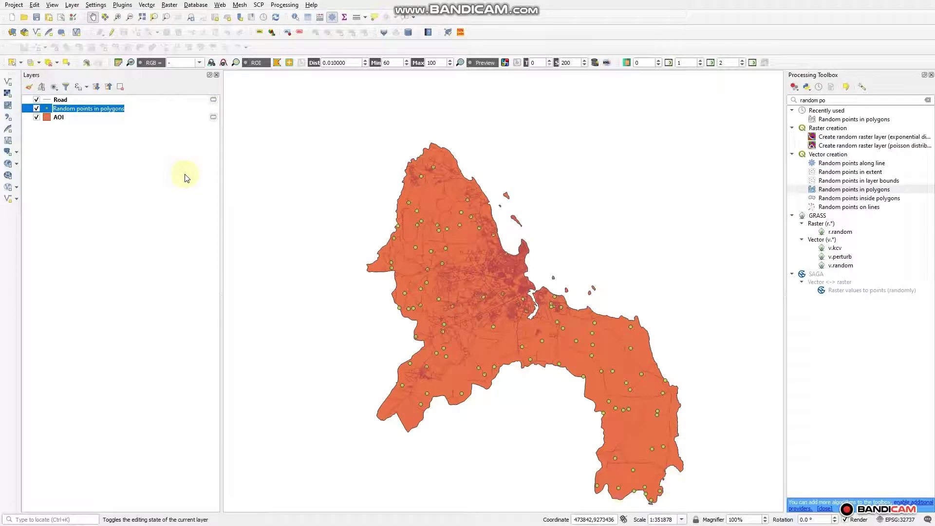
pyautogui.write('buildings')
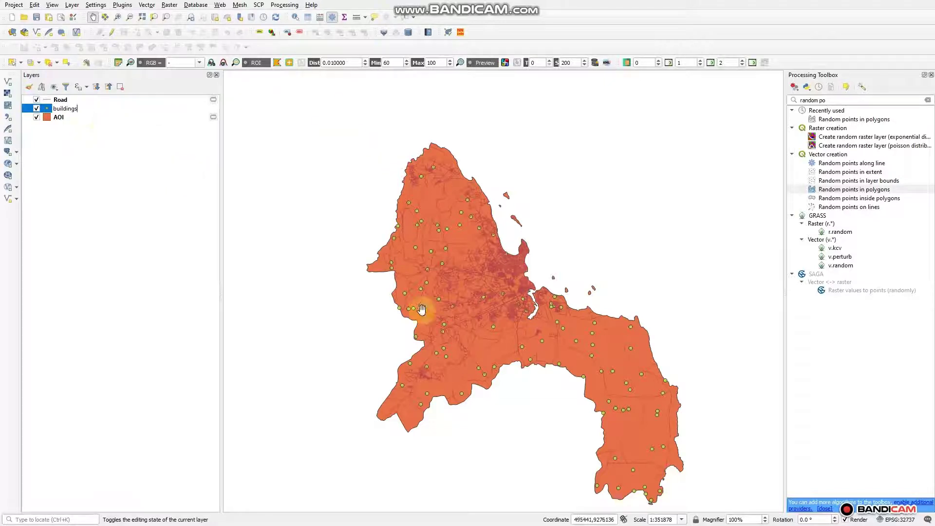
pyautogui.click(346, 211)
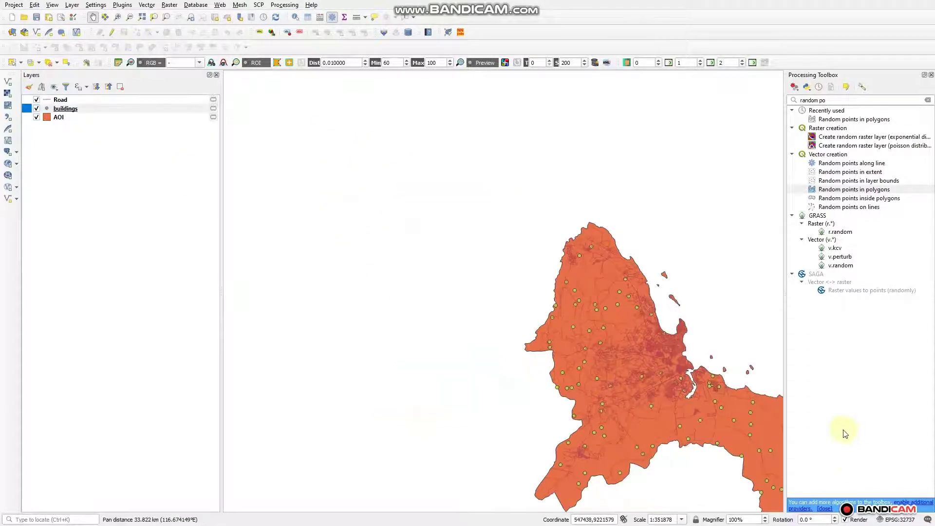
pyautogui.moveTo(630, 363); pyautogui.dragTo(429, 253)
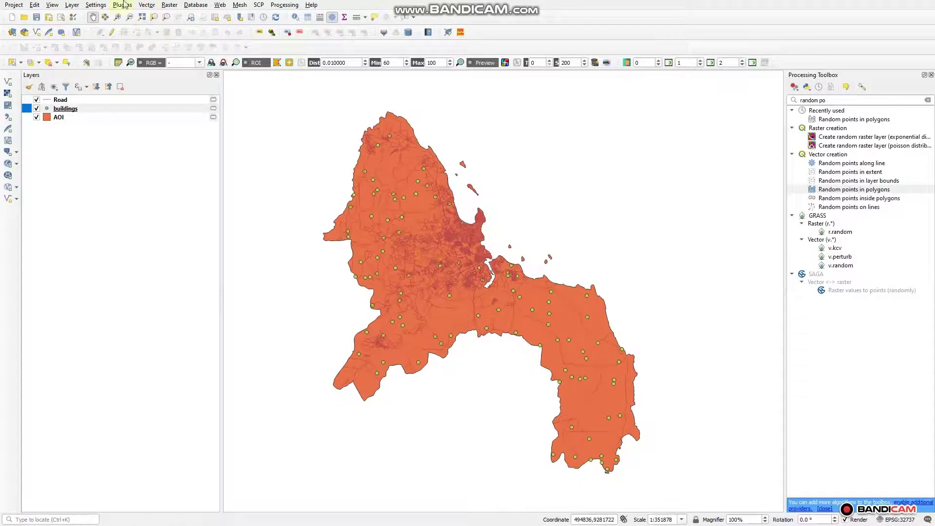
# Run NNJoin with buildings as input layer and Road as join layer, naming the output buildings_Road with distance.
pyautogui.click(146, 5)
pyautogui.moveTo(163, 25)
pyautogui.click(275, 27)
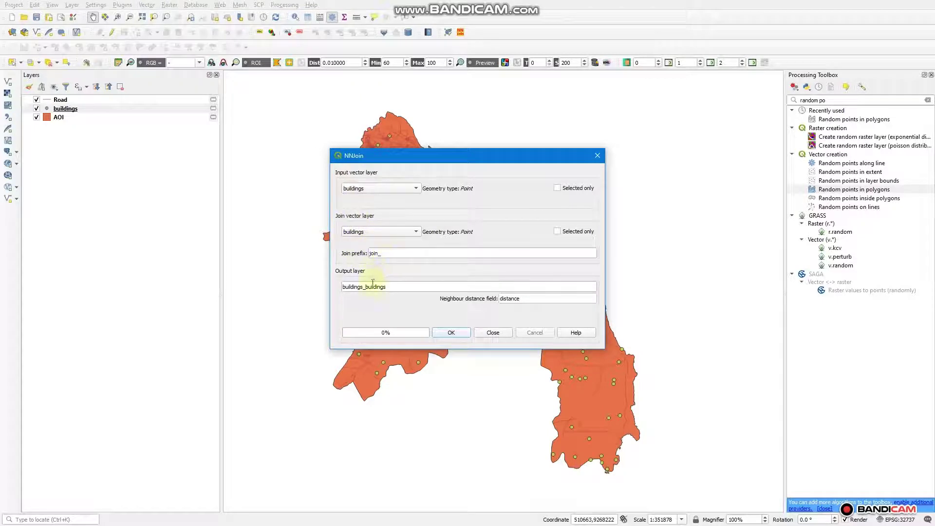
pyautogui.click(387, 237)
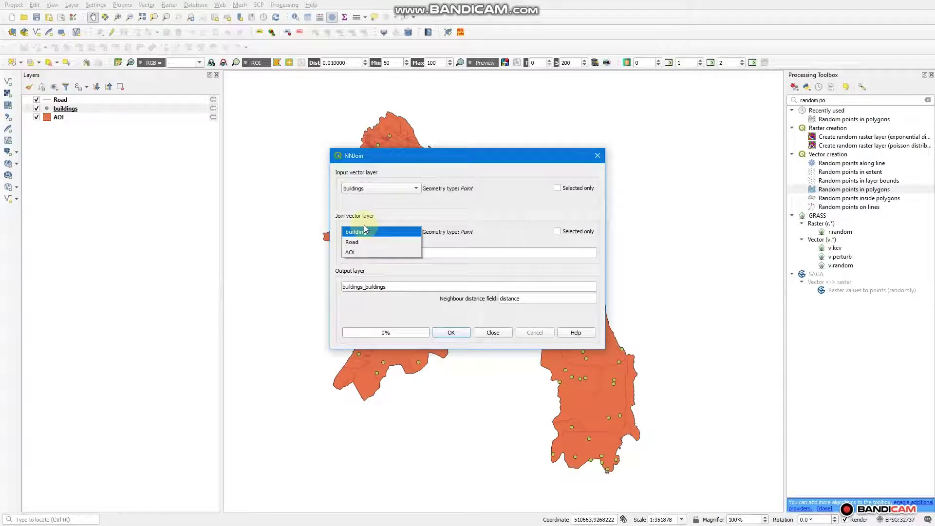
pyautogui.click(355, 245)
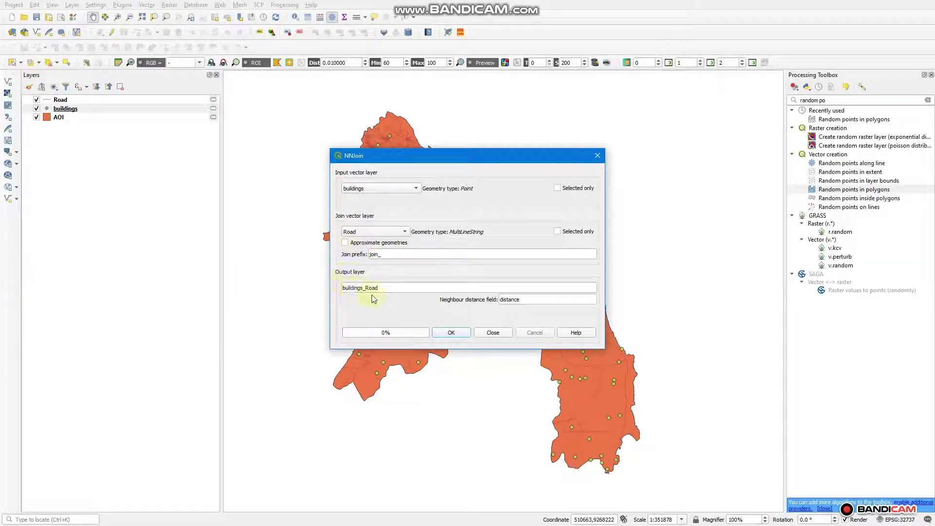
pyautogui.click(399, 287)
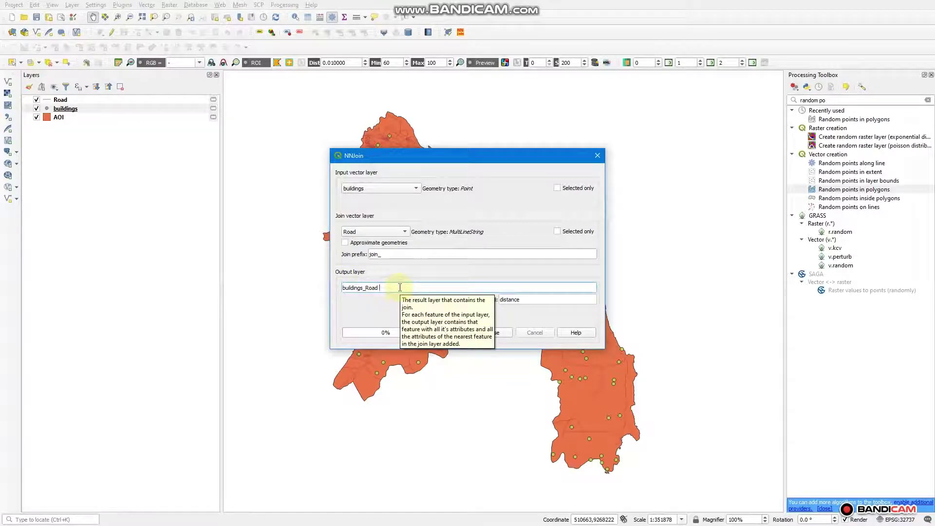
pyautogui.write('distance')
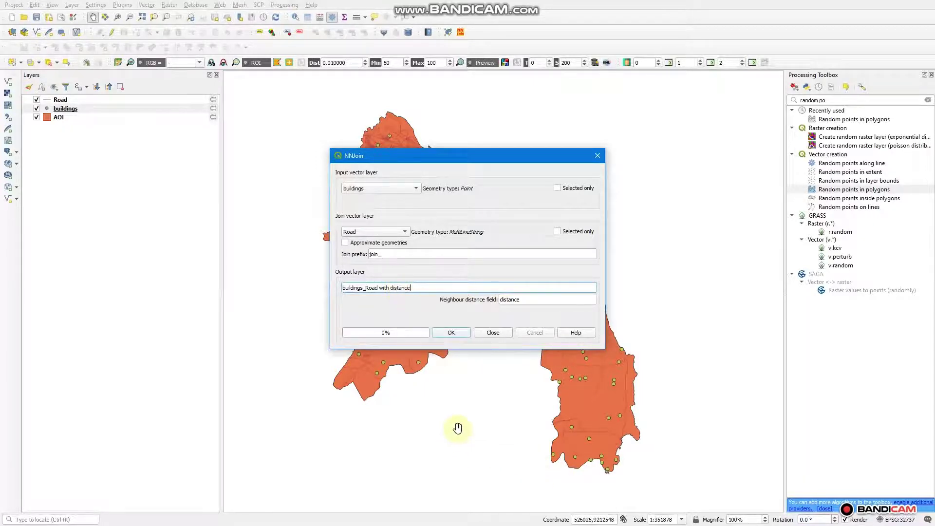
pyautogui.click(452, 333)
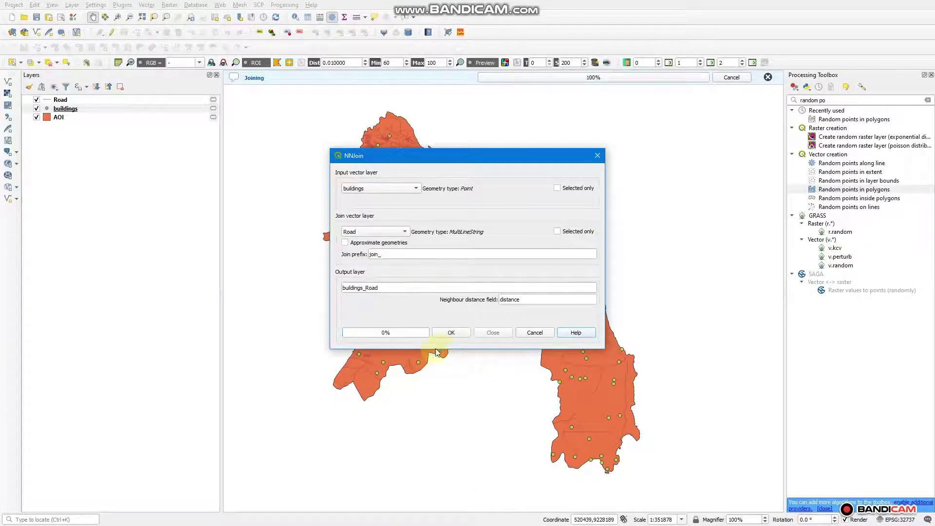
pyautogui.click(492, 333)
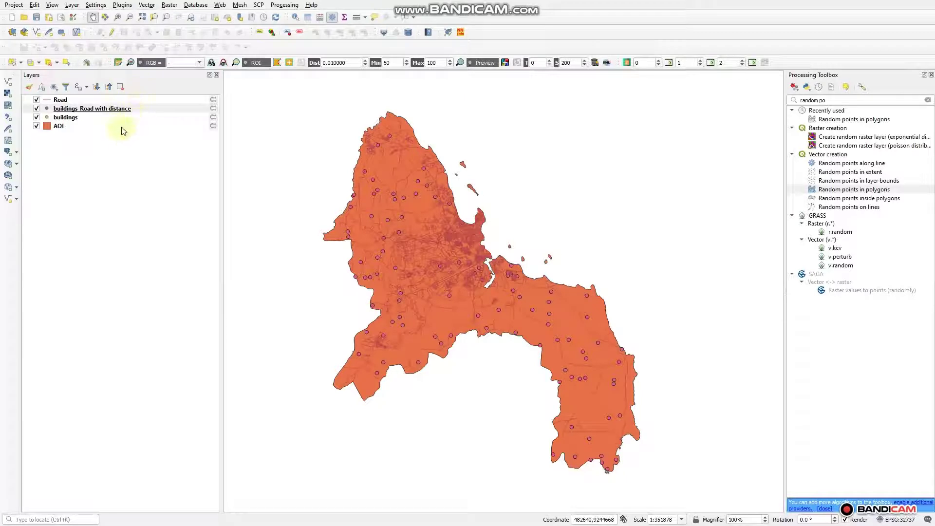
# Hide the original buildings layer and remove it from the project.
pyautogui.click(37, 100)
pyautogui.click(36, 99)
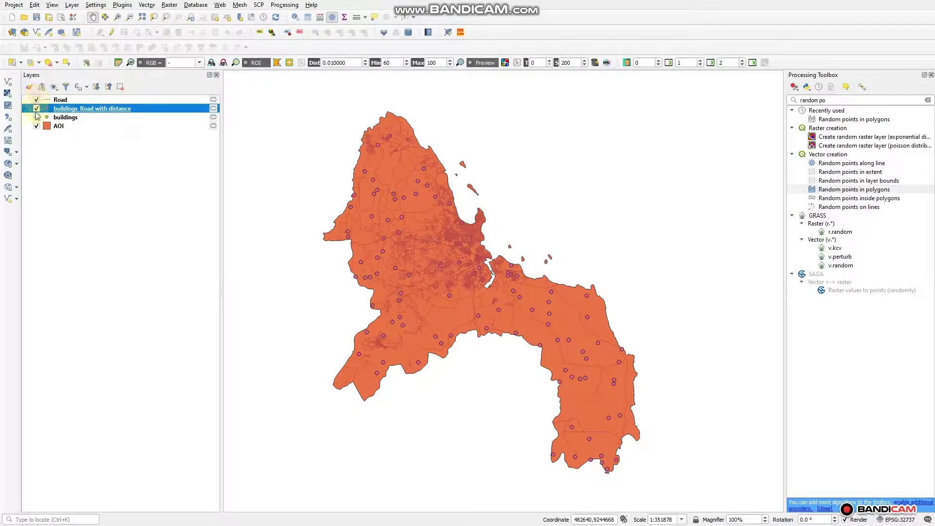
pyautogui.click(37, 117)
pyautogui.click(59, 121)
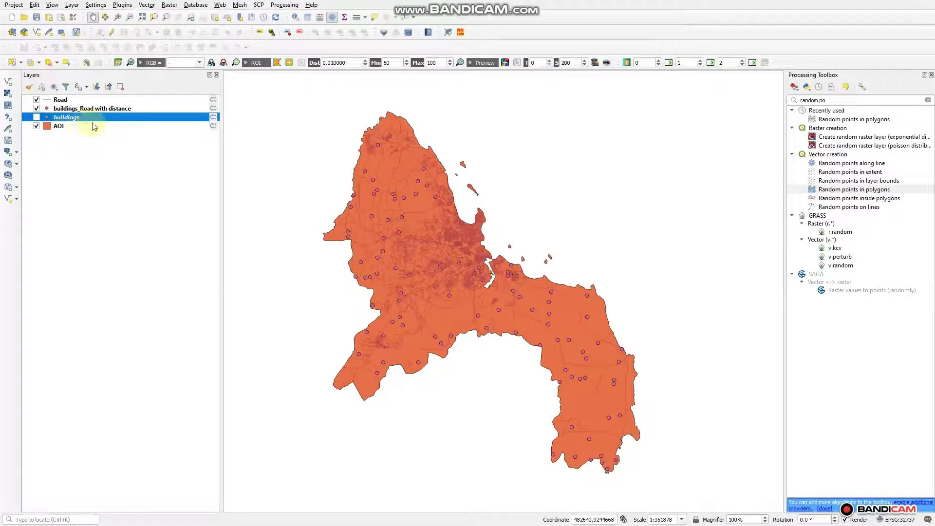
pyautogui.click(121, 89)
pyautogui.click(456, 274)
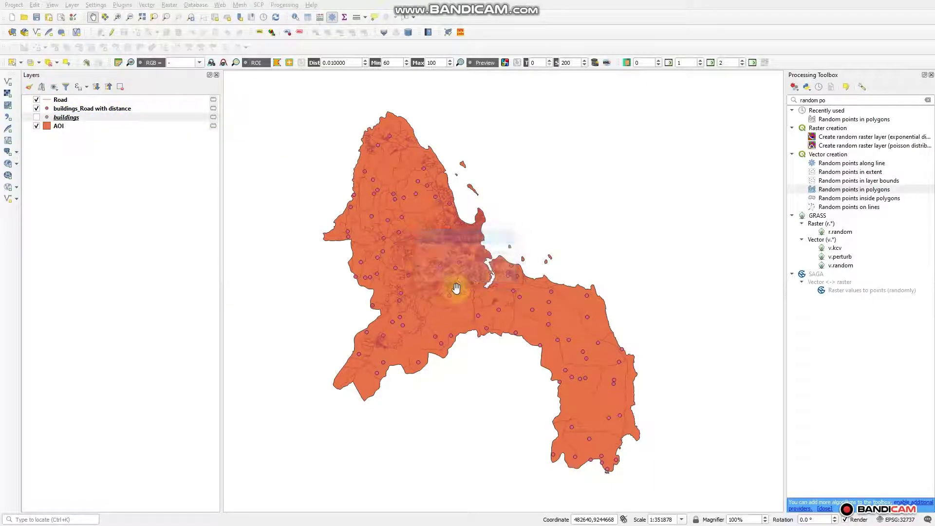
# Turn on single labels for the buildings_Road with distance layer.
pyautogui.moveTo(449, 268); pyautogui.dragTo(468, 255)
pyautogui.scroll(1, 464, 258)
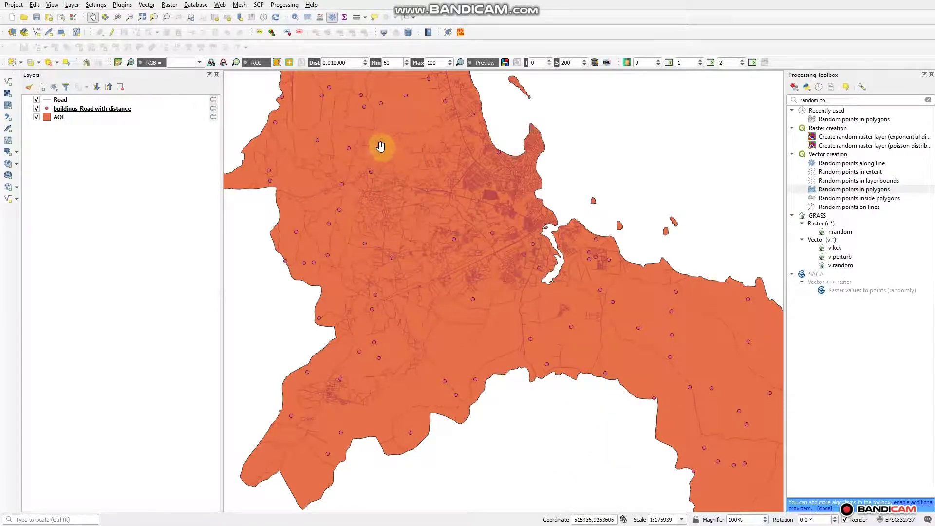
pyautogui.scroll(-1, 381, 147)
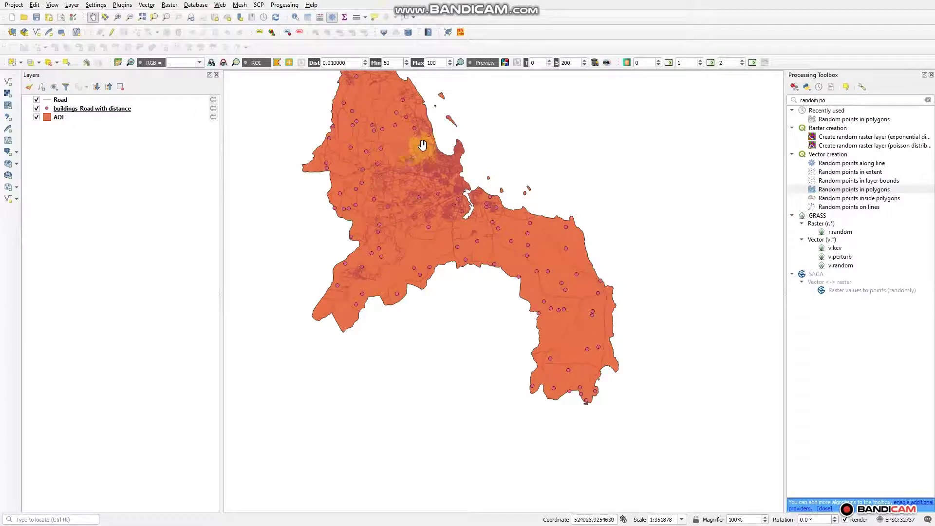
pyautogui.click(100, 109)
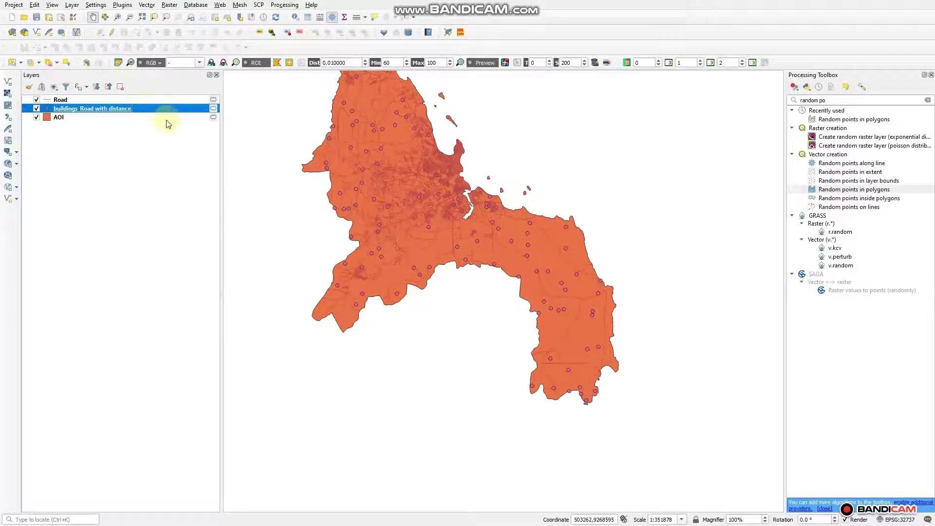
pyautogui.doubleClick(189, 144)
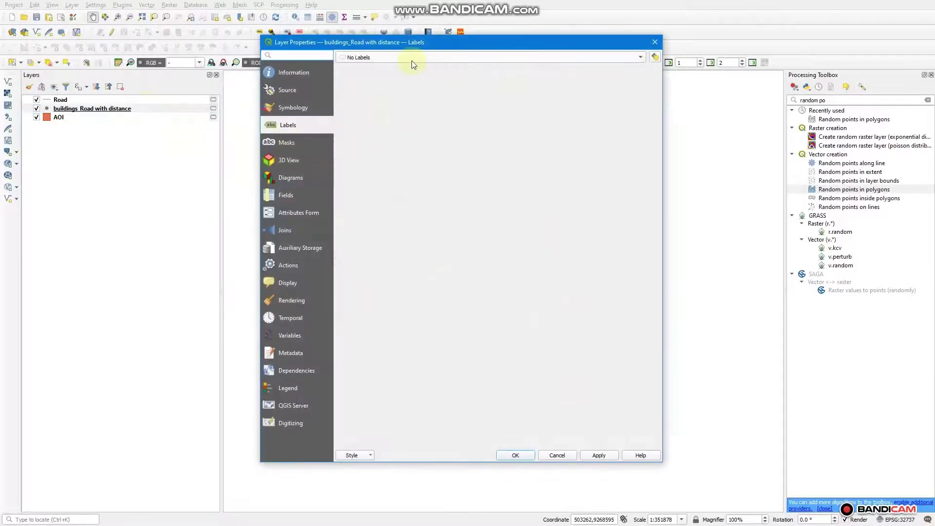
pyautogui.click(398, 61)
pyautogui.click(393, 67)
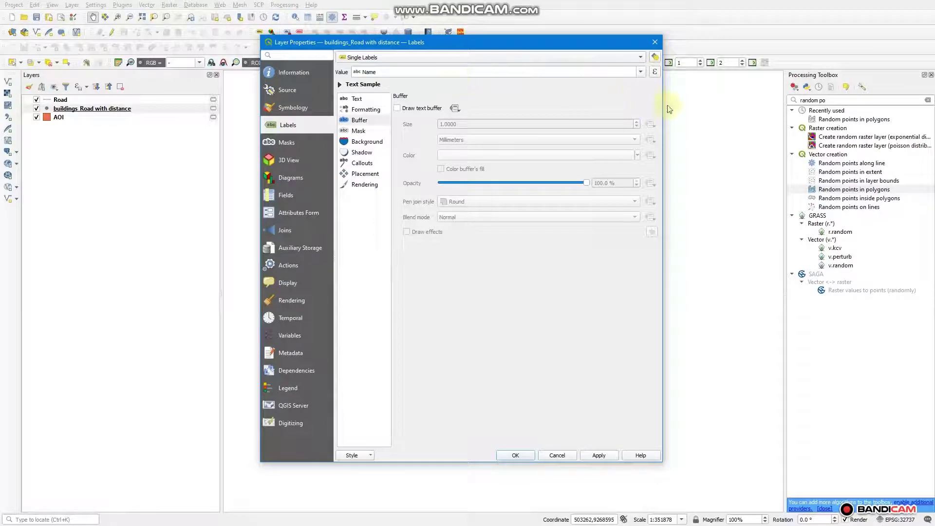
# Open the expression editor for the label value and clear the existing Name expression.
pyautogui.click(639, 74)
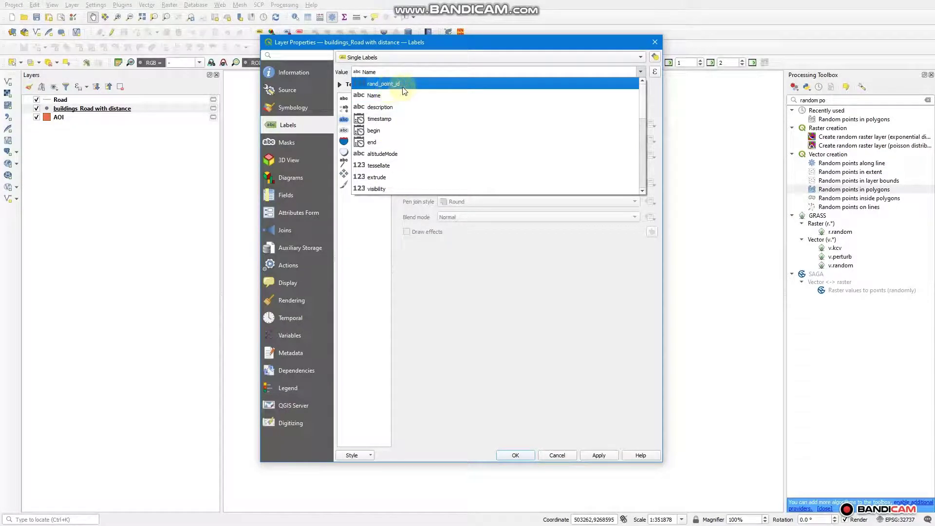
pyautogui.click(690, 129)
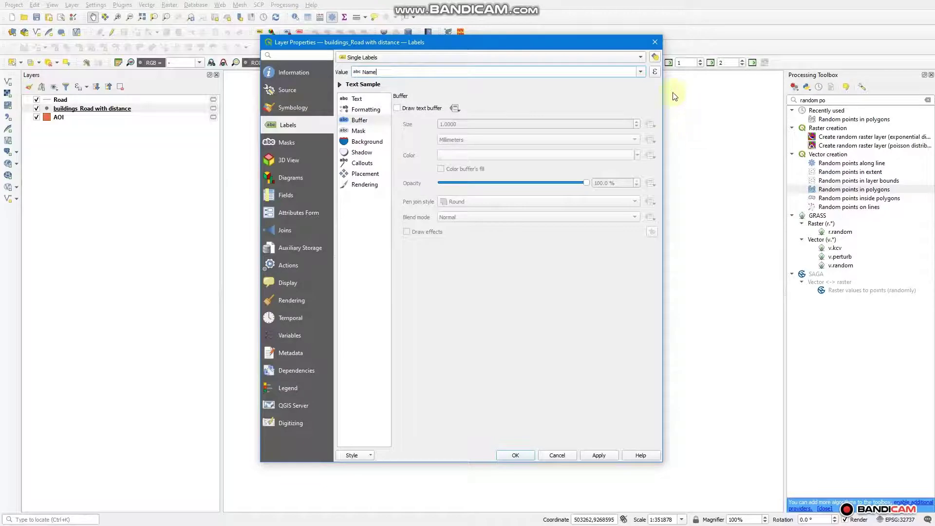
pyautogui.click(655, 73)
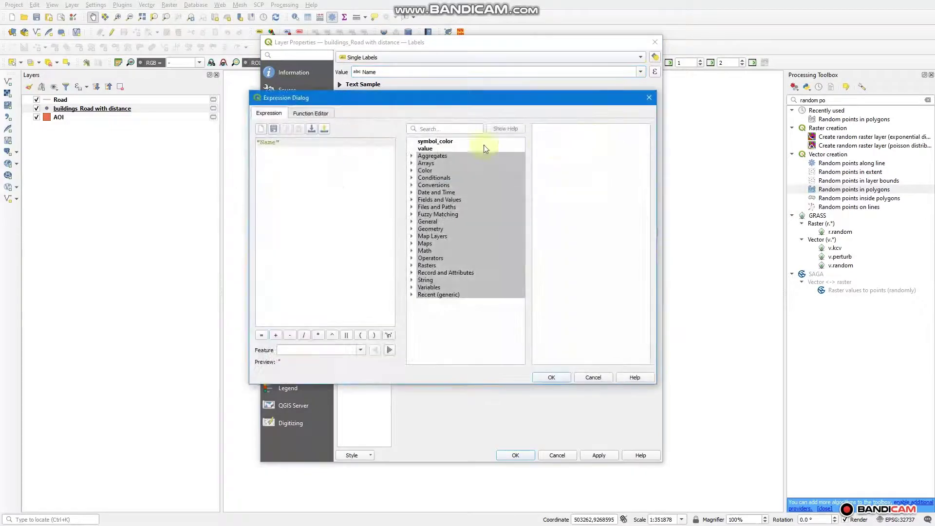
pyautogui.press('BackSpace')
pyautogui.press('BackSpace')
pyautogui.press('BackSpace')
pyautogui.press('BackSpace')
pyautogui.press('BackSpace')
pyautogui.press('BackSpace')
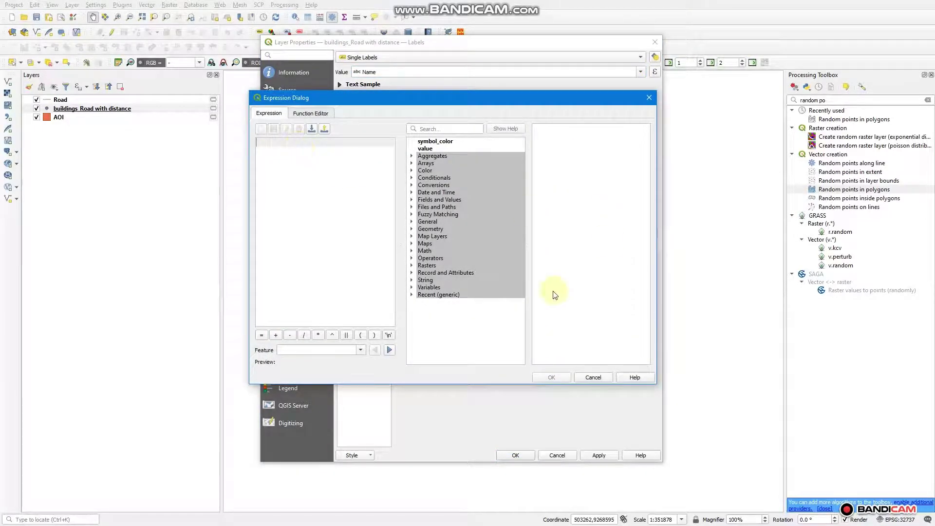
# Build the label expression "rand_point_id" || '\n' || distance so each label shows the point ID above its distance.
pyautogui.click(412, 200)
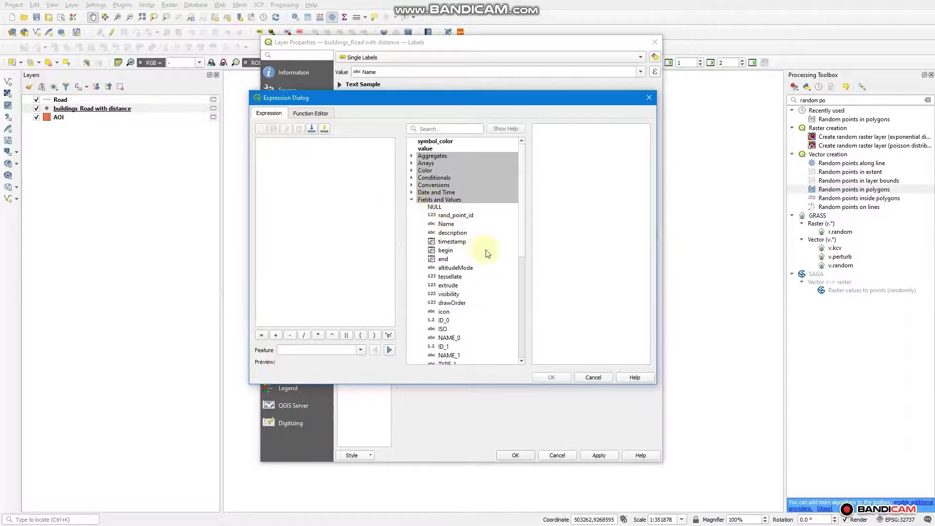
pyautogui.doubleClick(462, 216)
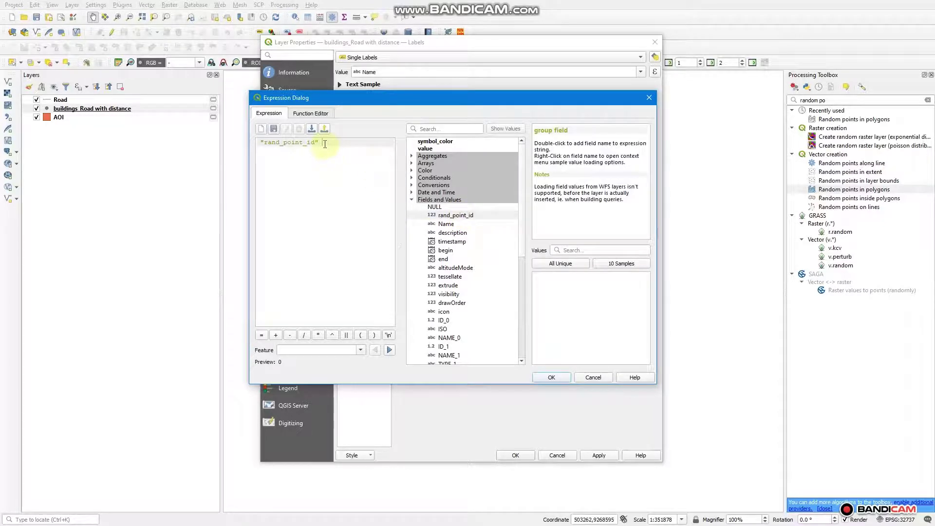
pyautogui.click(346, 335)
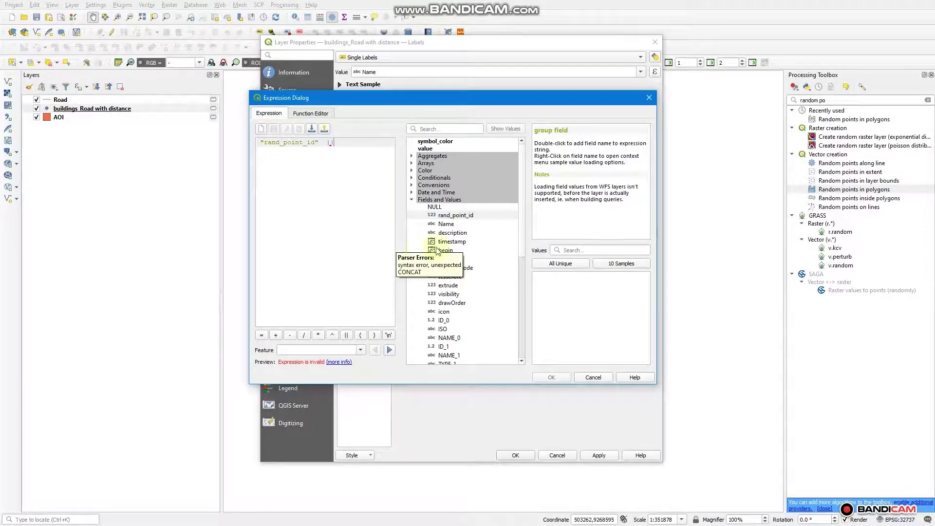
pyautogui.click(388, 335)
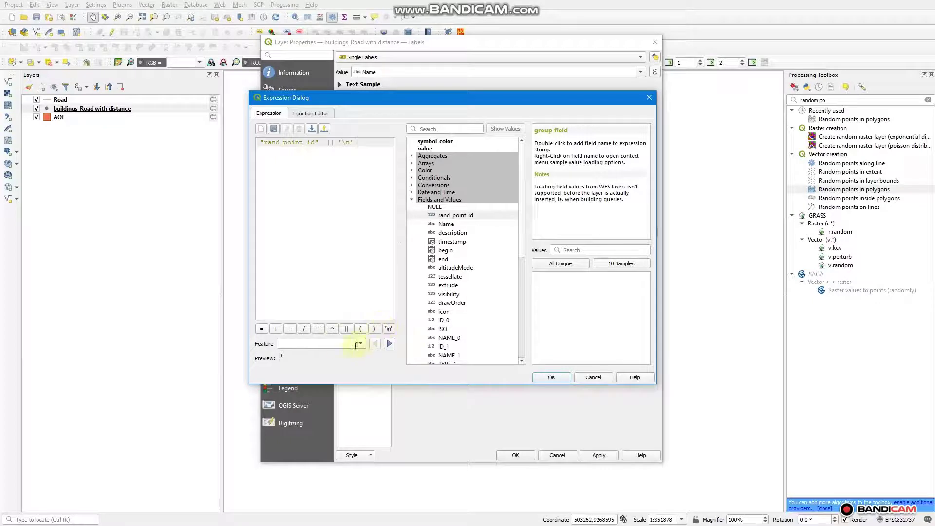
pyautogui.click(346, 328)
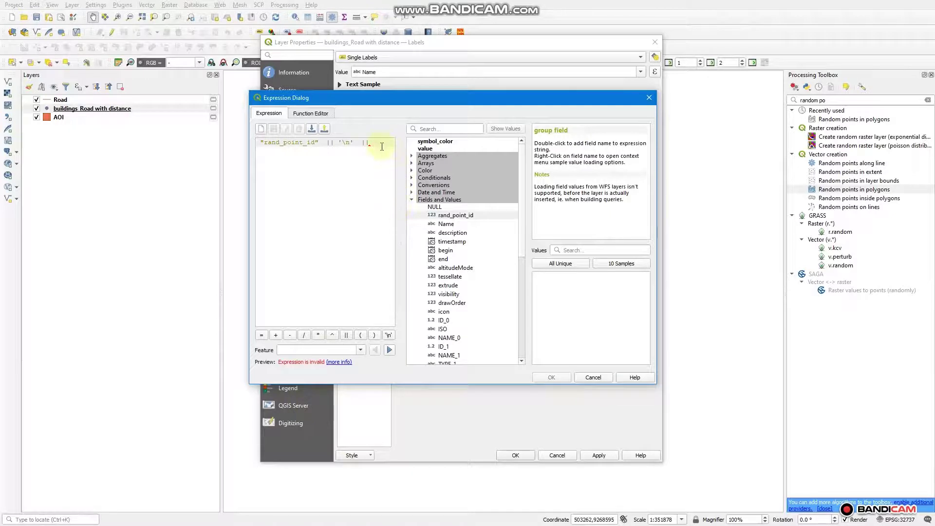
pyautogui.write('dis')
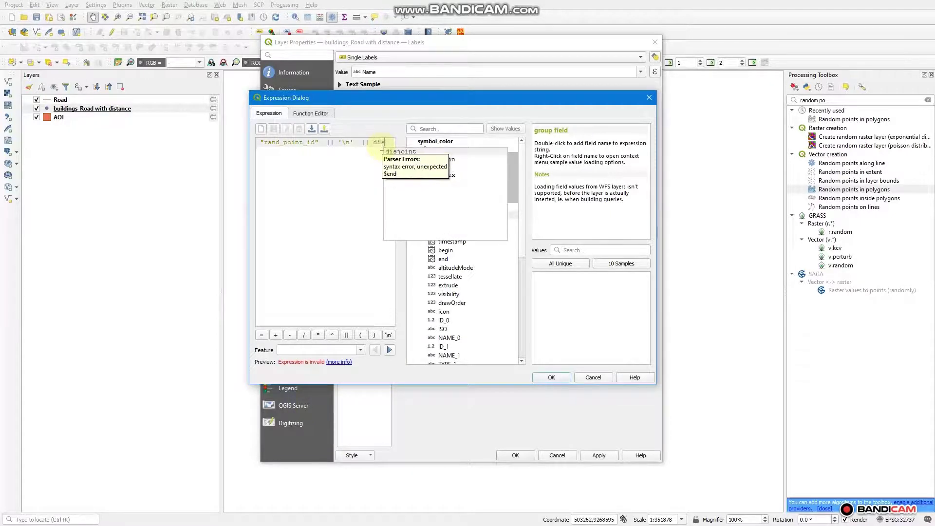
pyautogui.write('tanc')
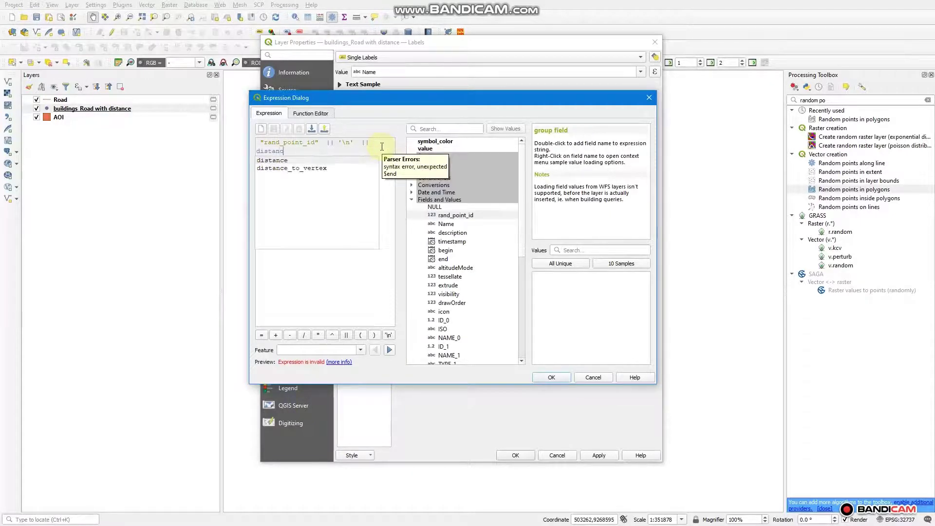
pyautogui.write('e')
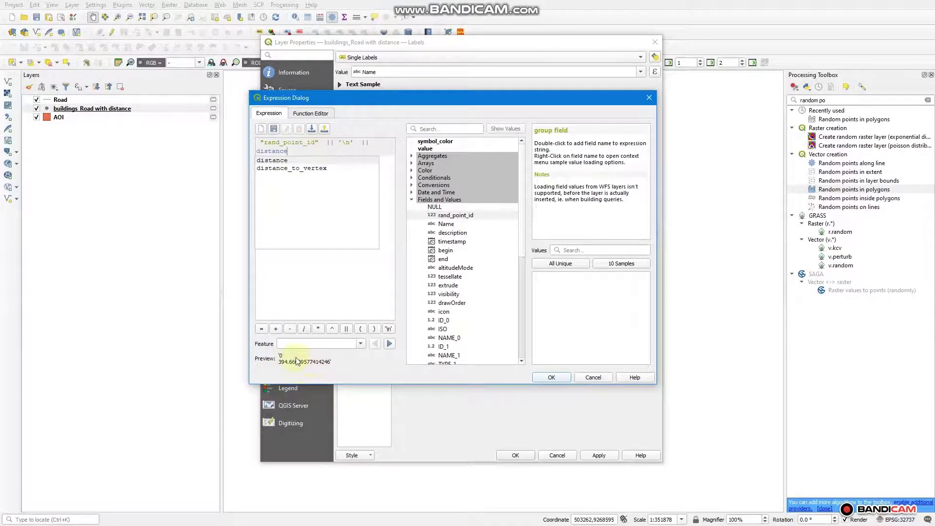
pyautogui.click(553, 378)
pyautogui.click(553, 377)
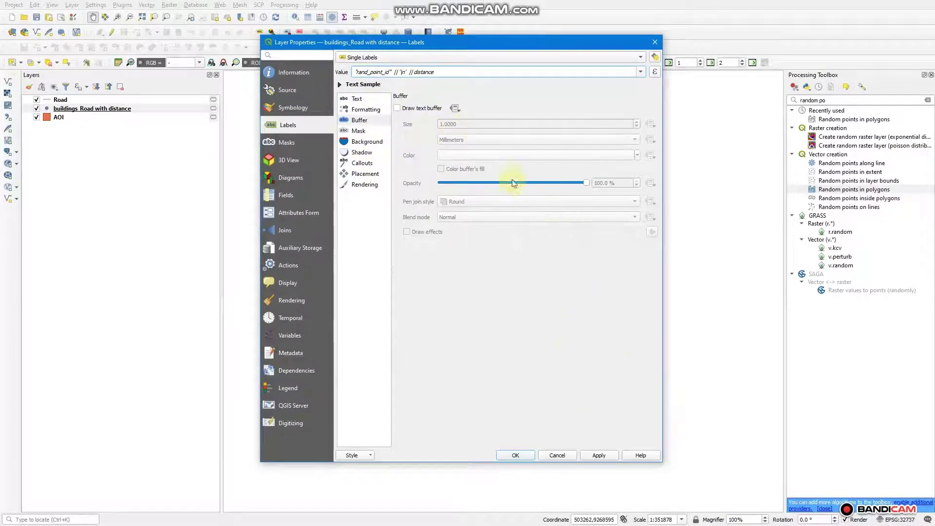
# Enable the text buffer for the labels and apply the label settings to the layer.
pyautogui.click(396, 108)
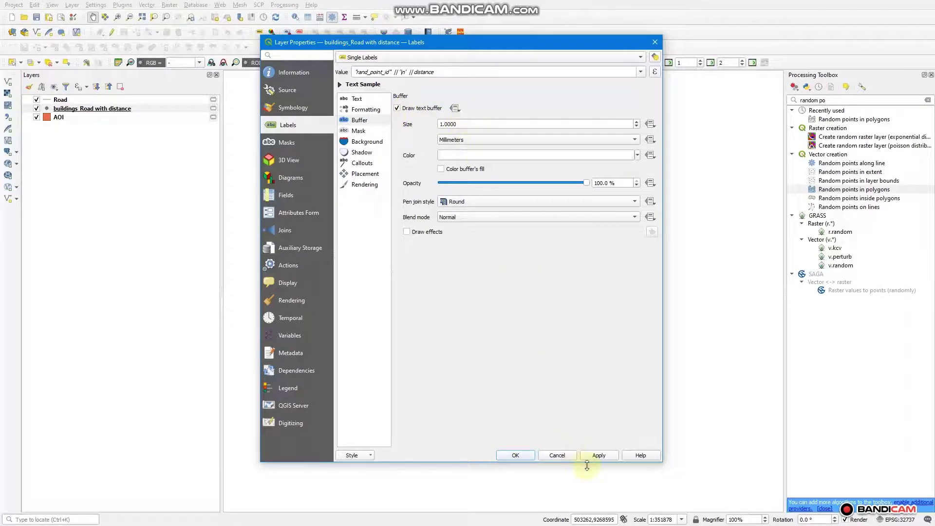
pyautogui.click(599, 455)
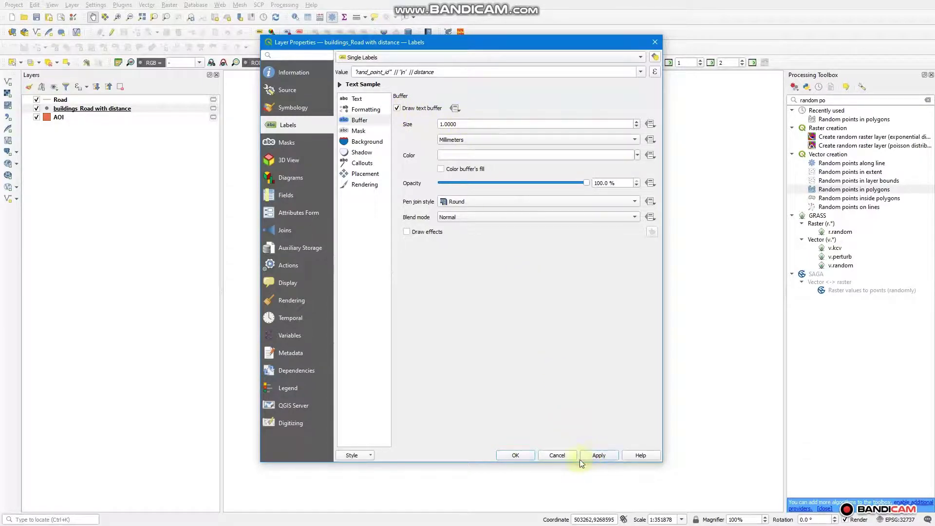
pyautogui.click(518, 455)
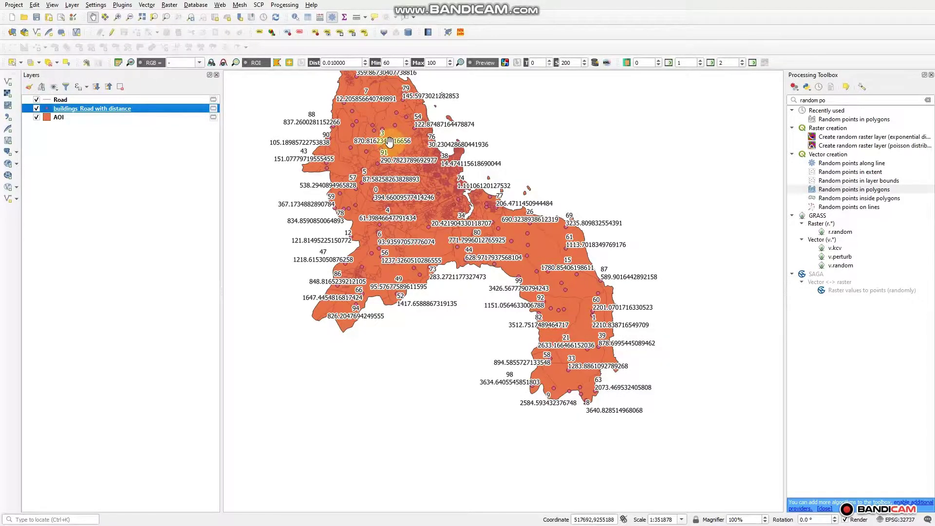
# Measure the straight-line distance in meters from the building point labelled 3 to the nearest road.
pyautogui.scroll(1, 390, 141)
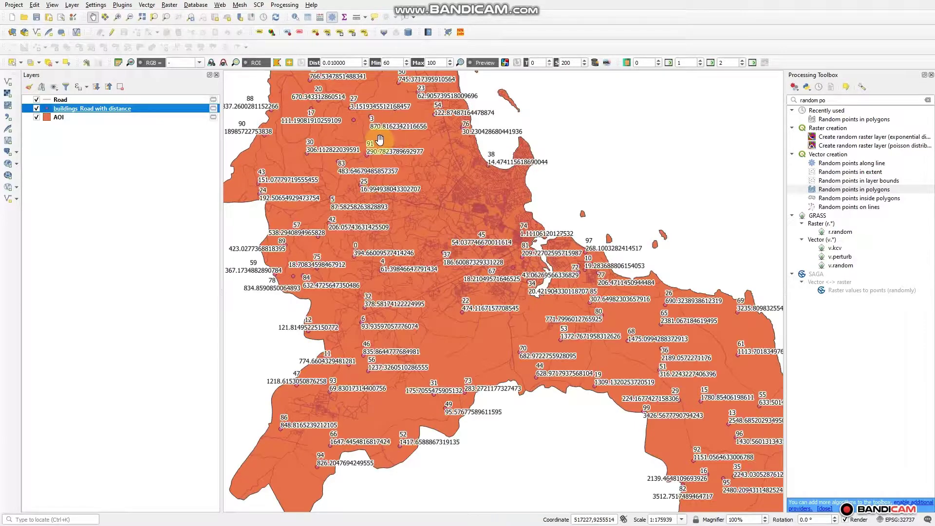
pyautogui.moveTo(379, 130); pyautogui.dragTo(366, 240)
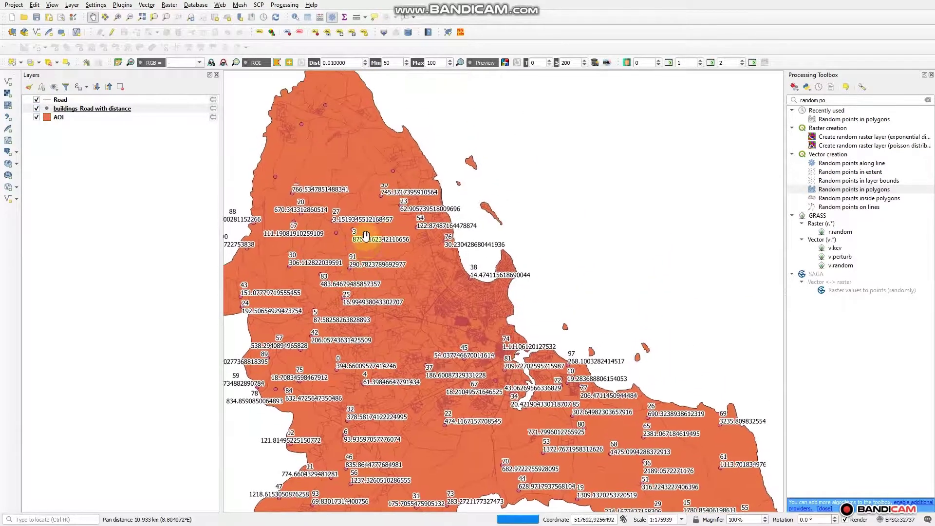
pyautogui.scroll(1, 366, 241)
pyautogui.scroll(2, 353, 236)
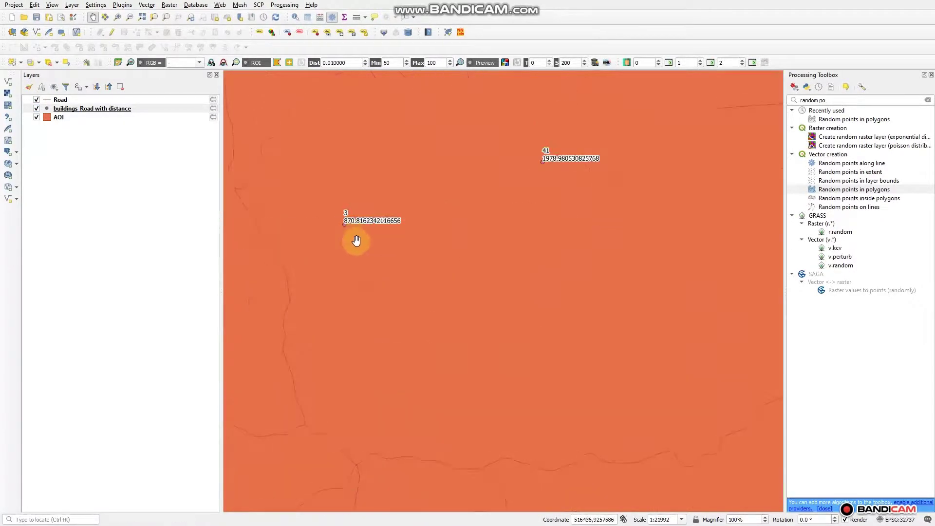
pyautogui.scroll(1, 357, 240)
pyautogui.moveTo(367, 219); pyautogui.dragTo(557, 241)
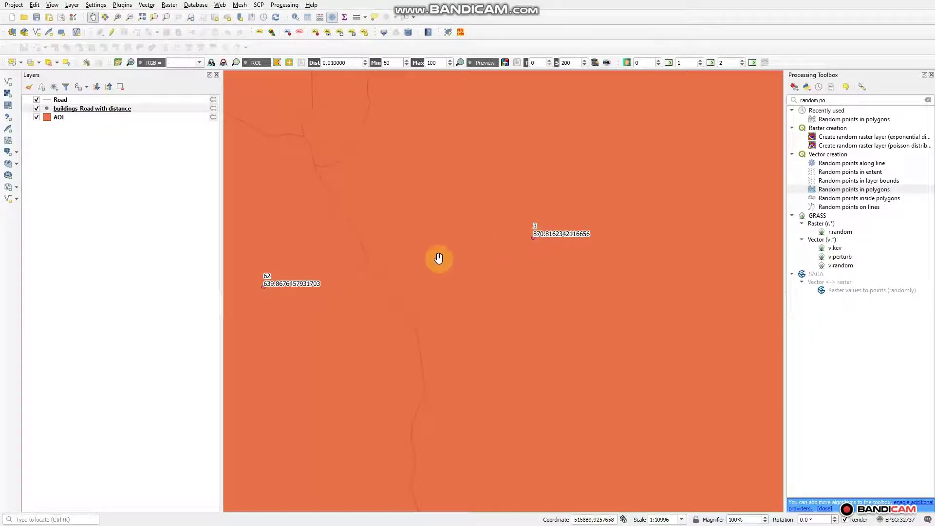
pyautogui.click(358, 19)
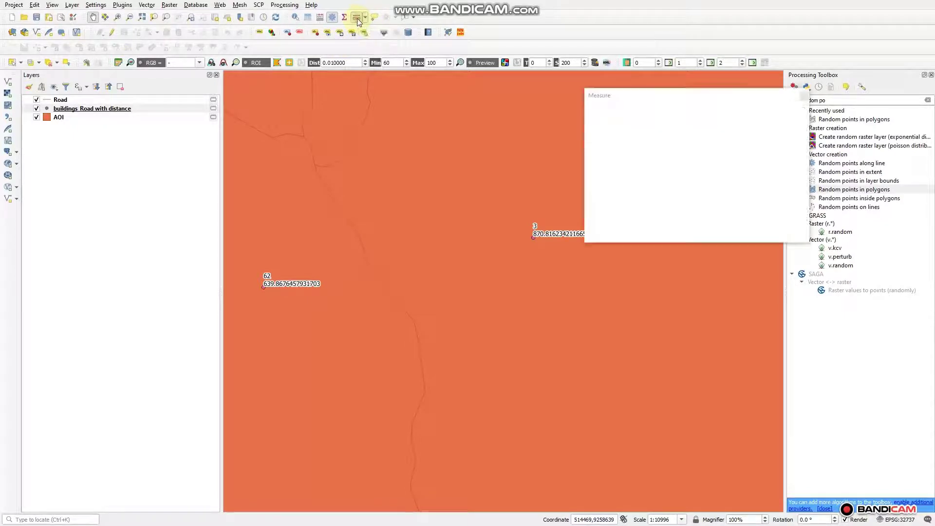
pyautogui.moveTo(689, 100); pyautogui.dragTo(707, 85)
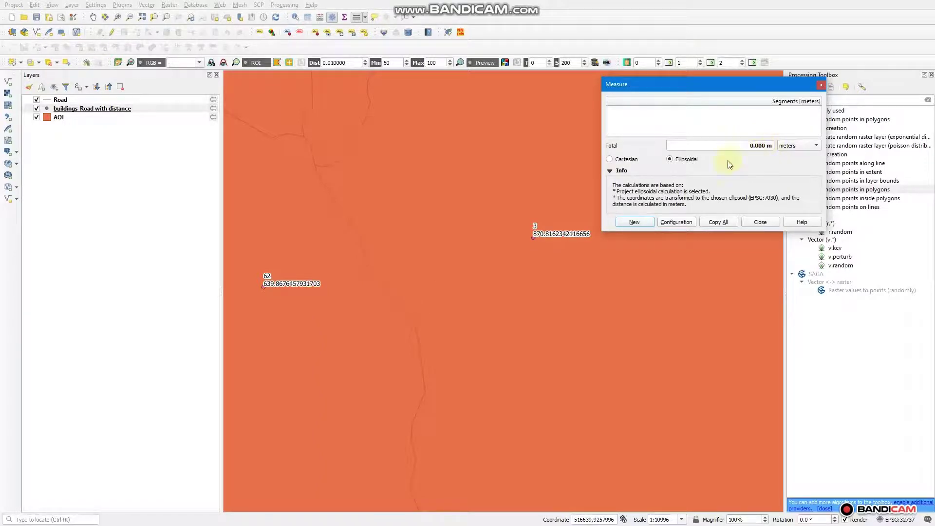
pyautogui.click(534, 238)
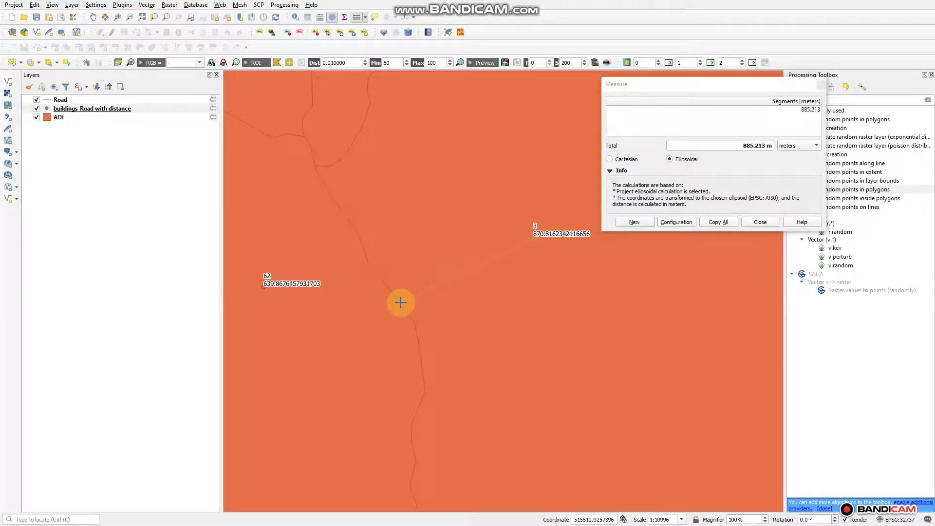
pyautogui.click(402, 302)
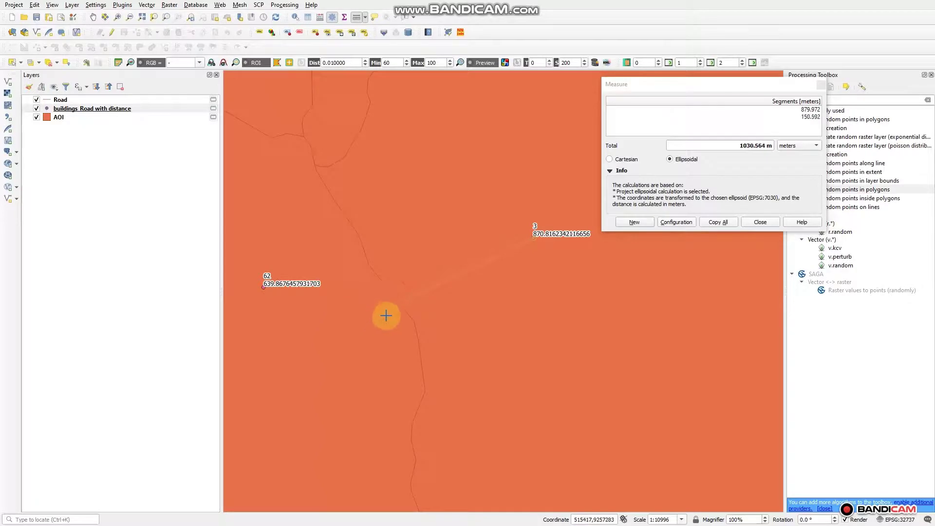
pyautogui.rightClick(401, 303)
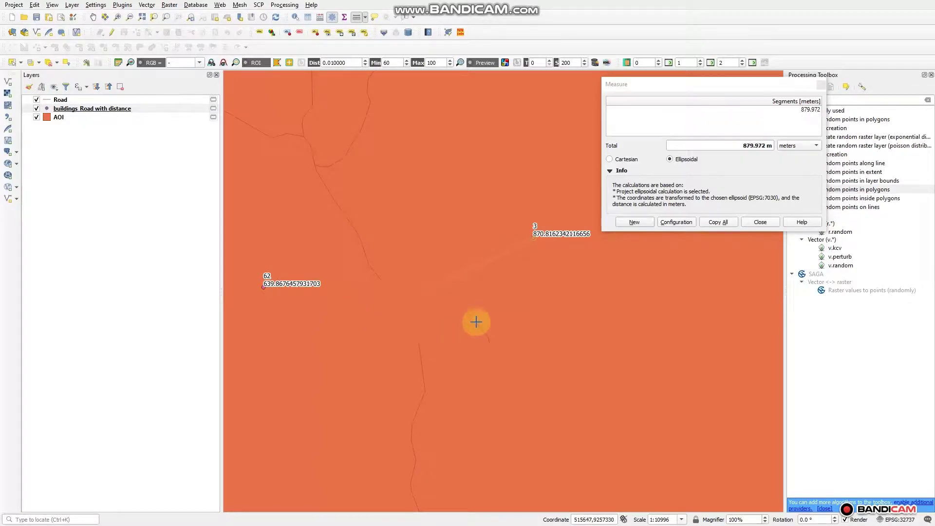